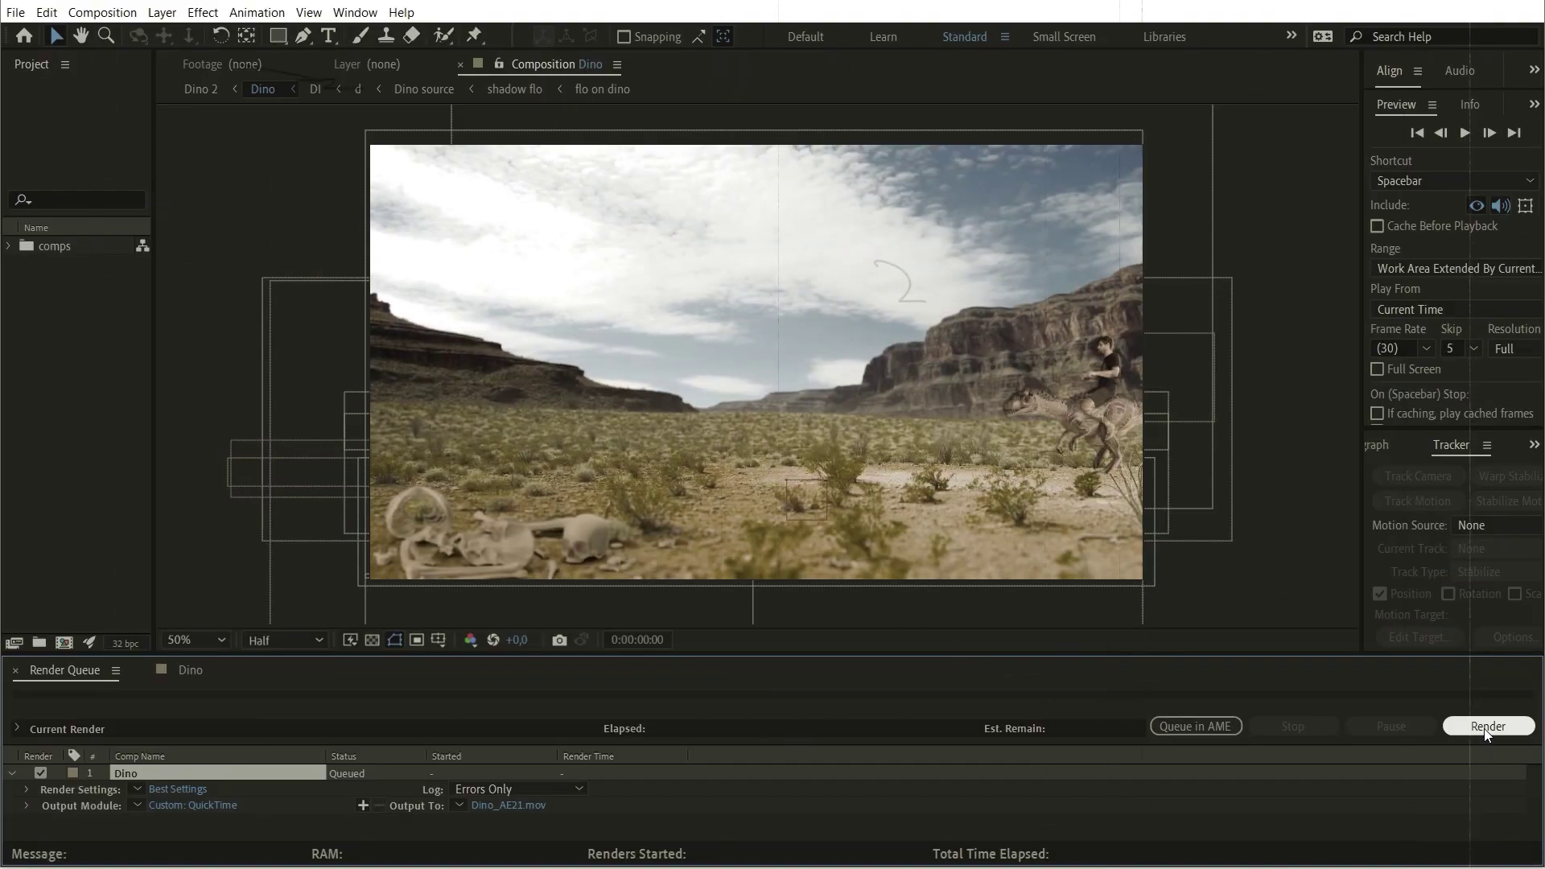
Render the queued Dino composition and let it run until nearly finished
left_click(1485, 728)
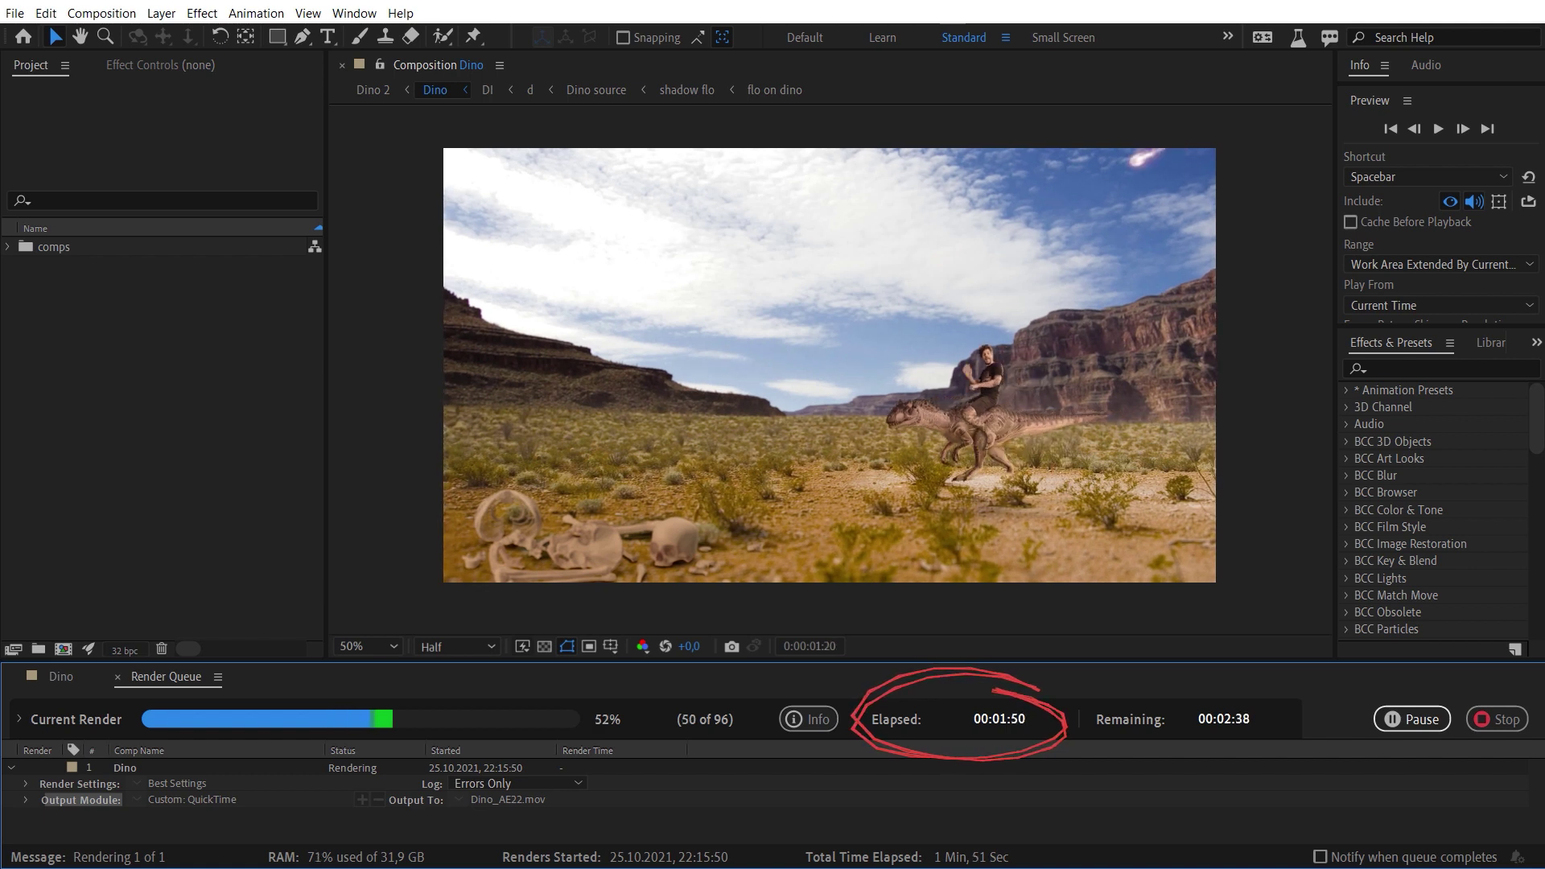
mouse_move(787, 718)
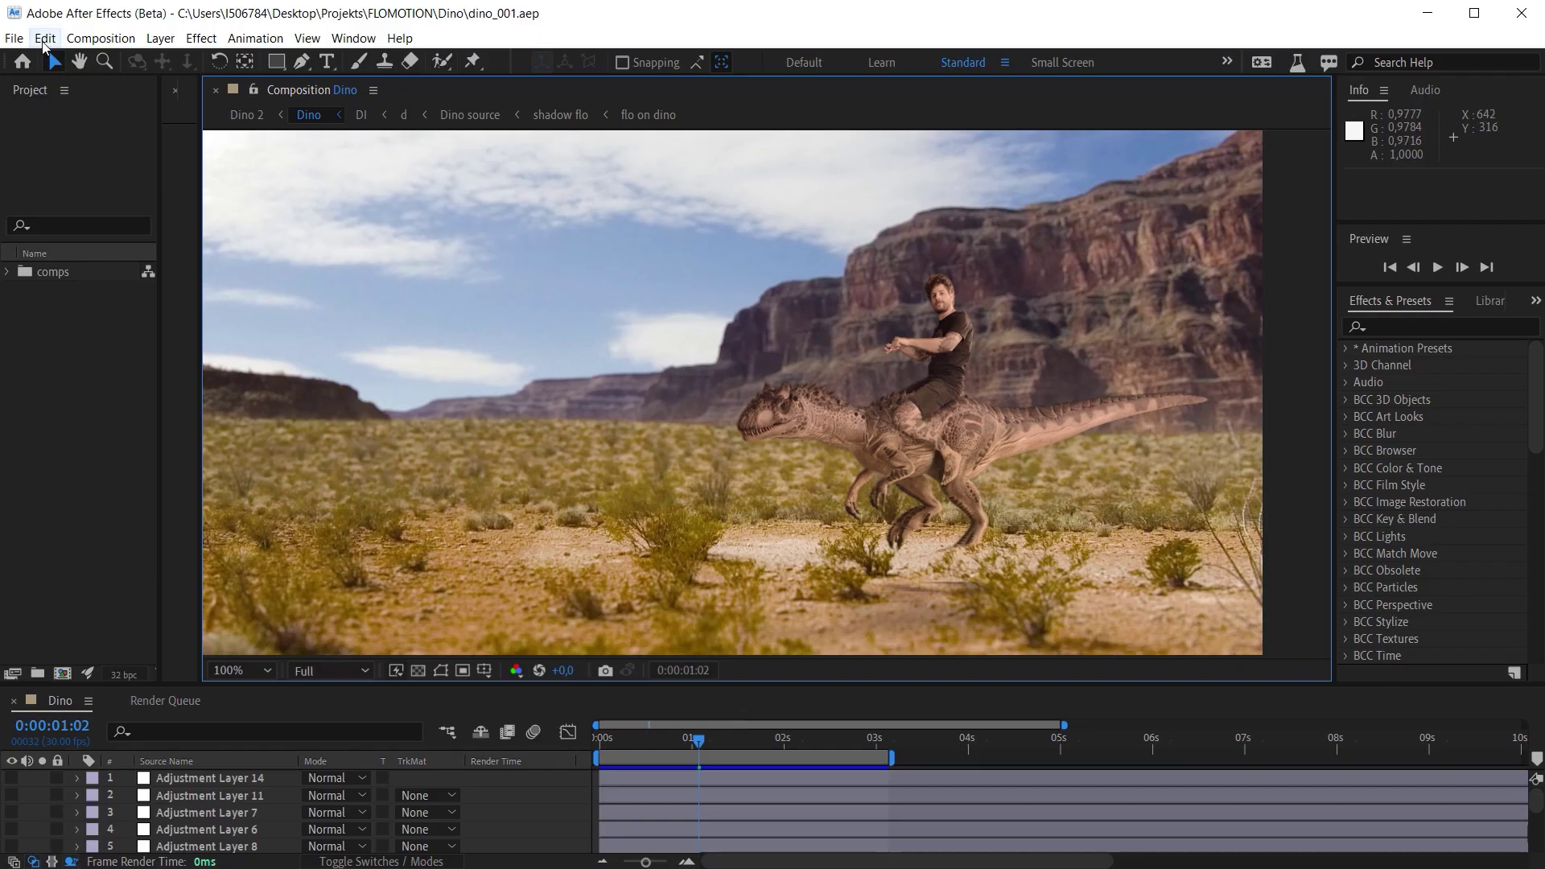
Open Edit > Preferences > Previews to show the Cache Frames When Idle settings
left_click(44, 46)
mouse_move(136, 528)
left_click(428, 544)
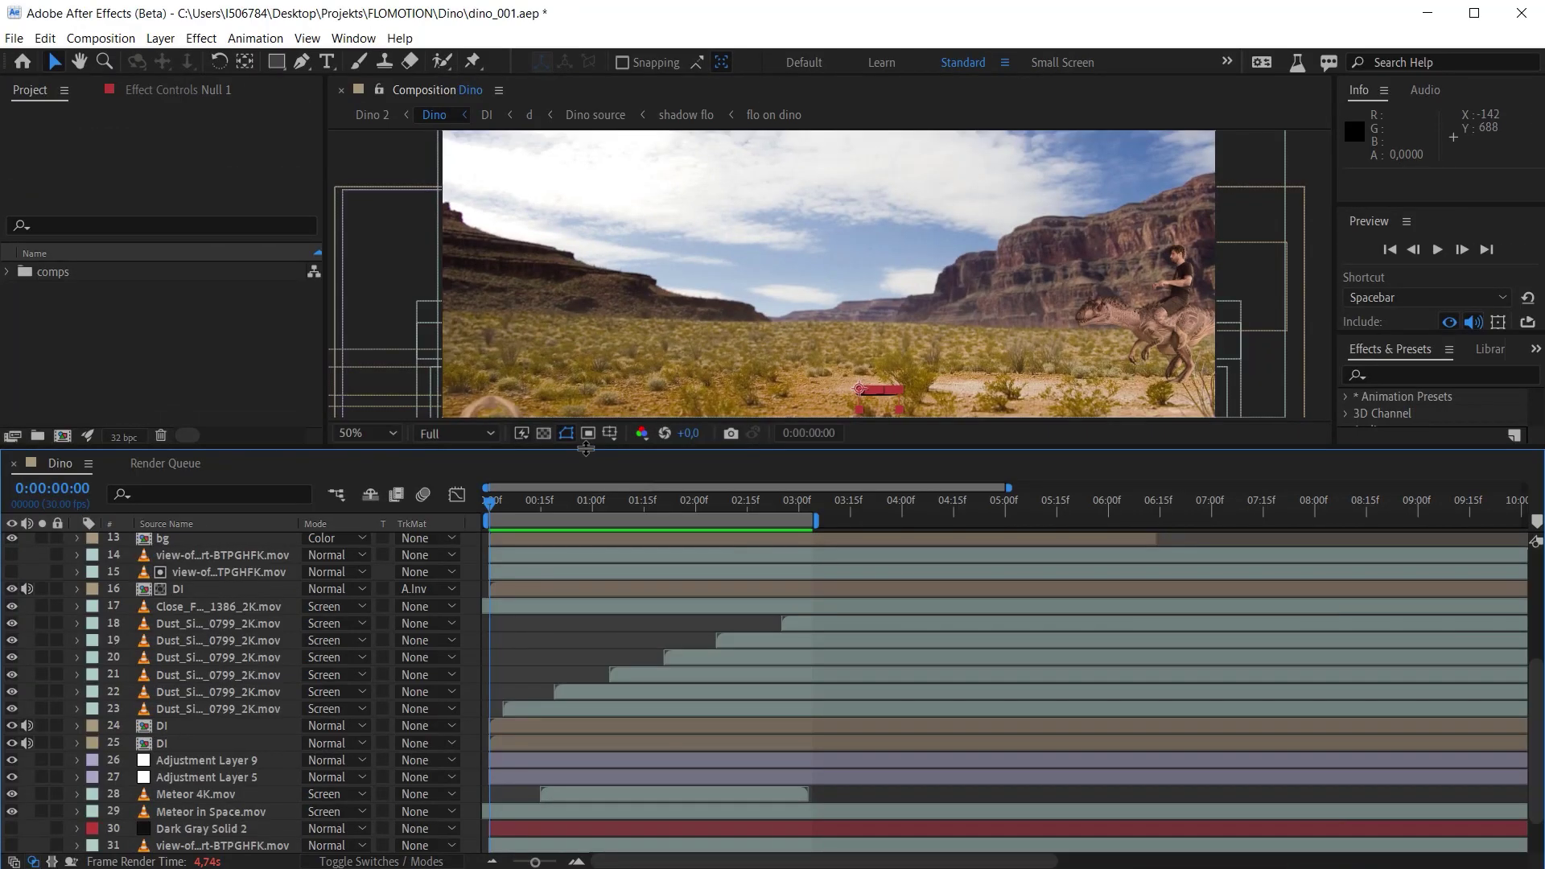
Resize the viewer and timeline, add the Render Time column, and scroll the layer list
left_click_drag(585, 453, 578, 706)
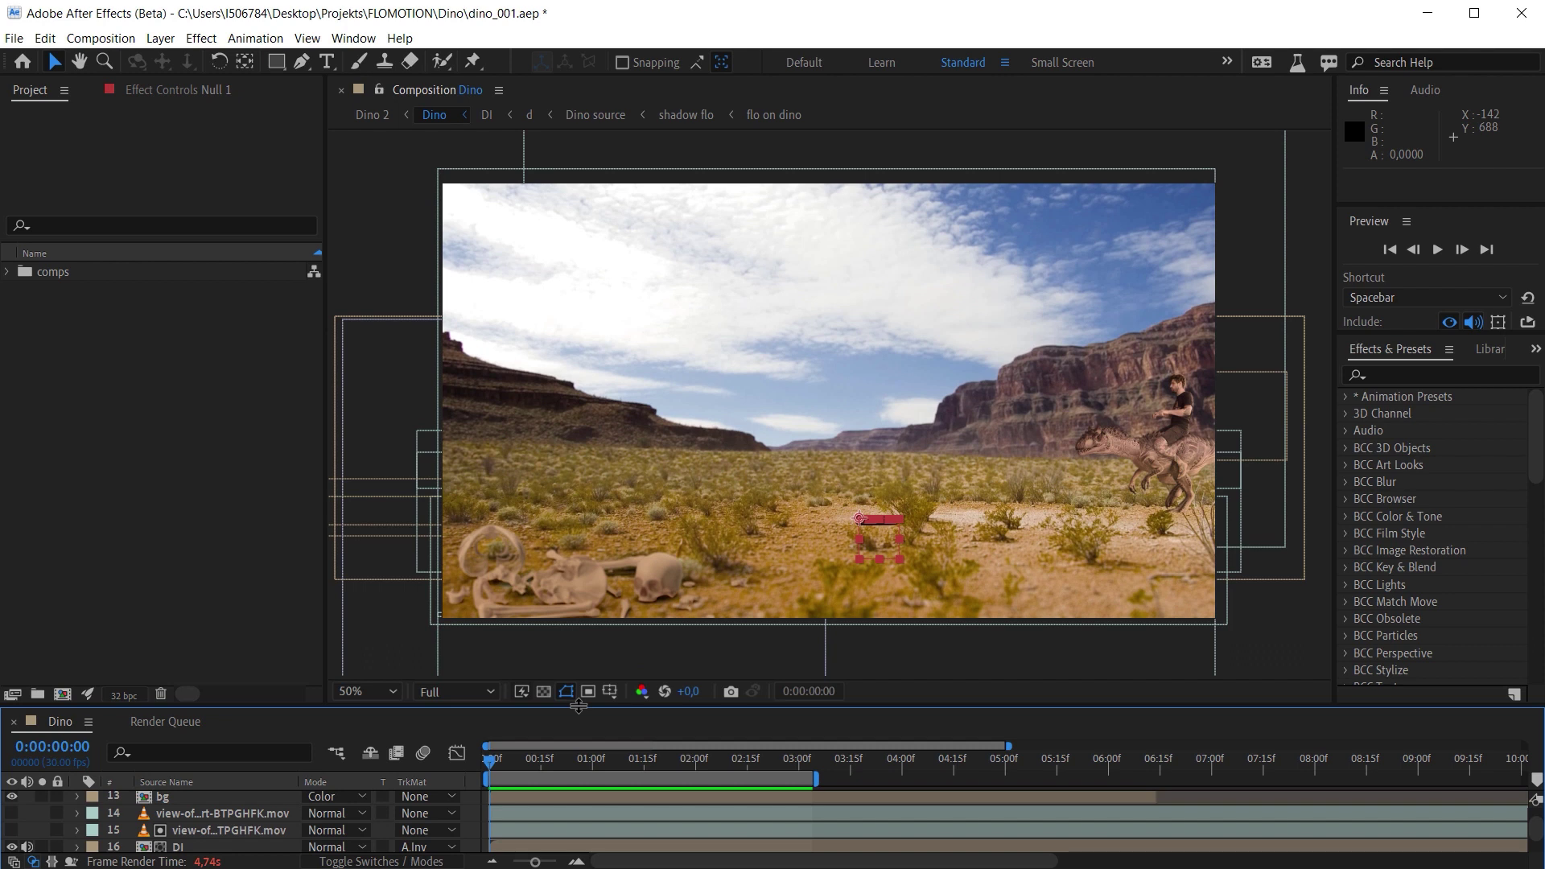
left_click_drag(579, 706, 575, 504)
right_click(475, 583)
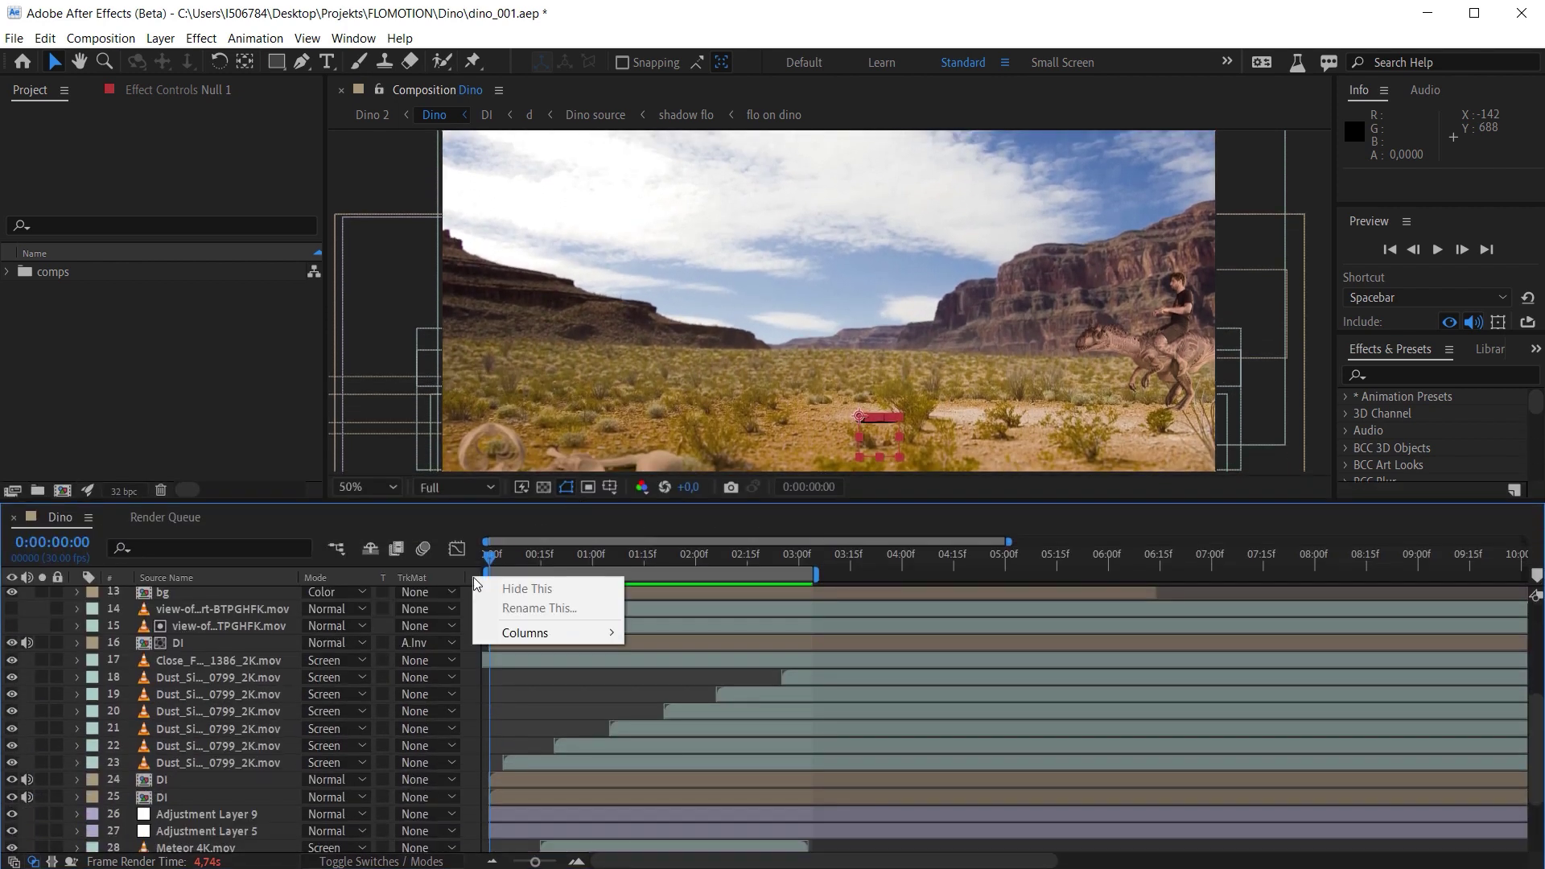
mouse_move(524, 633)
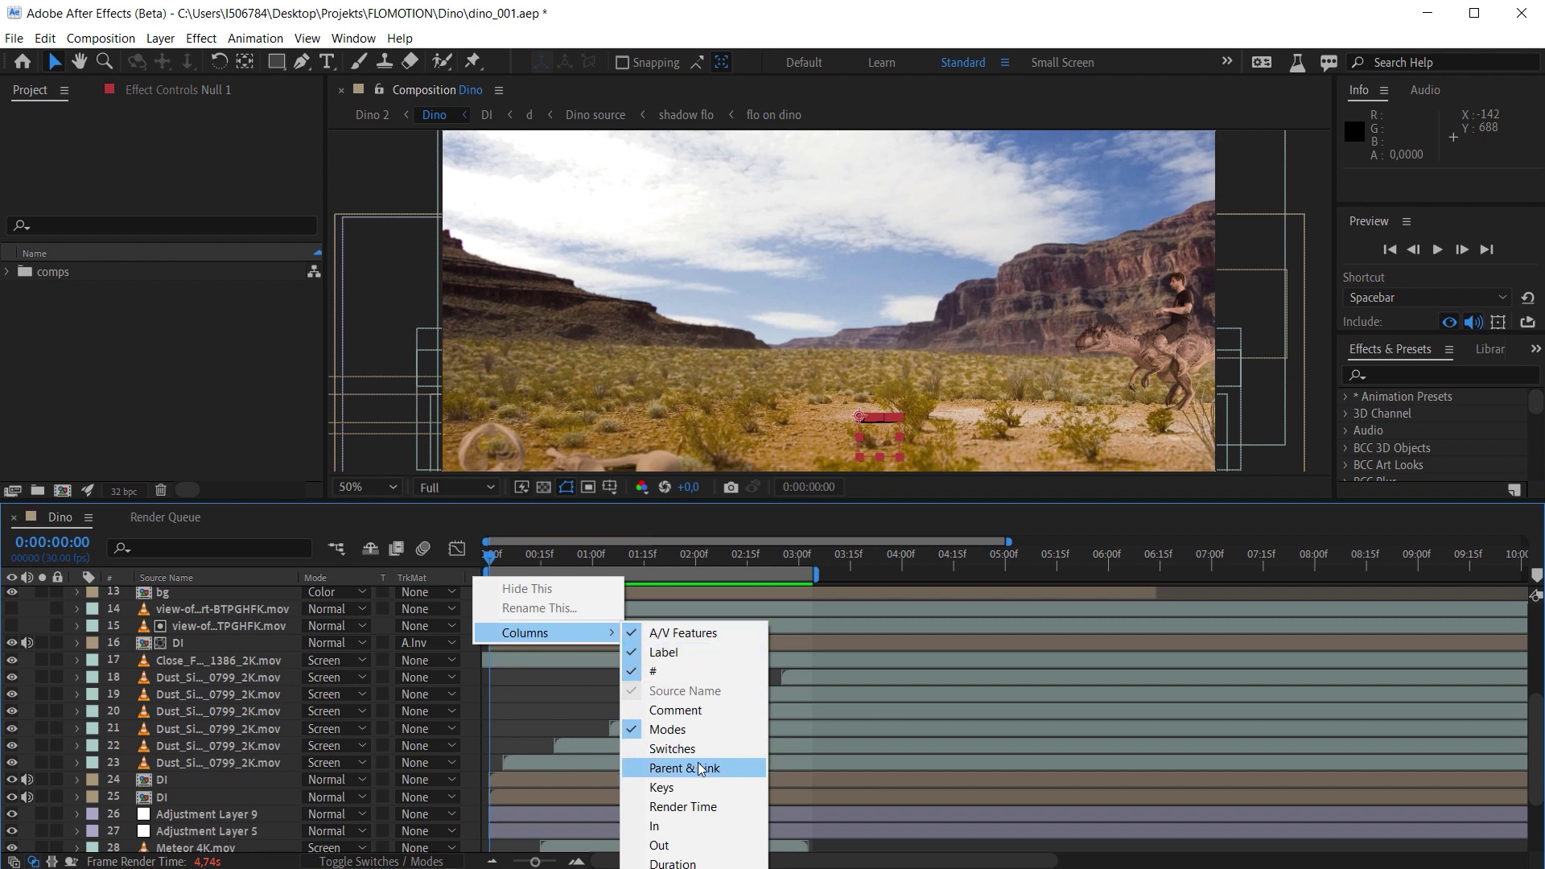
left_click(715, 809)
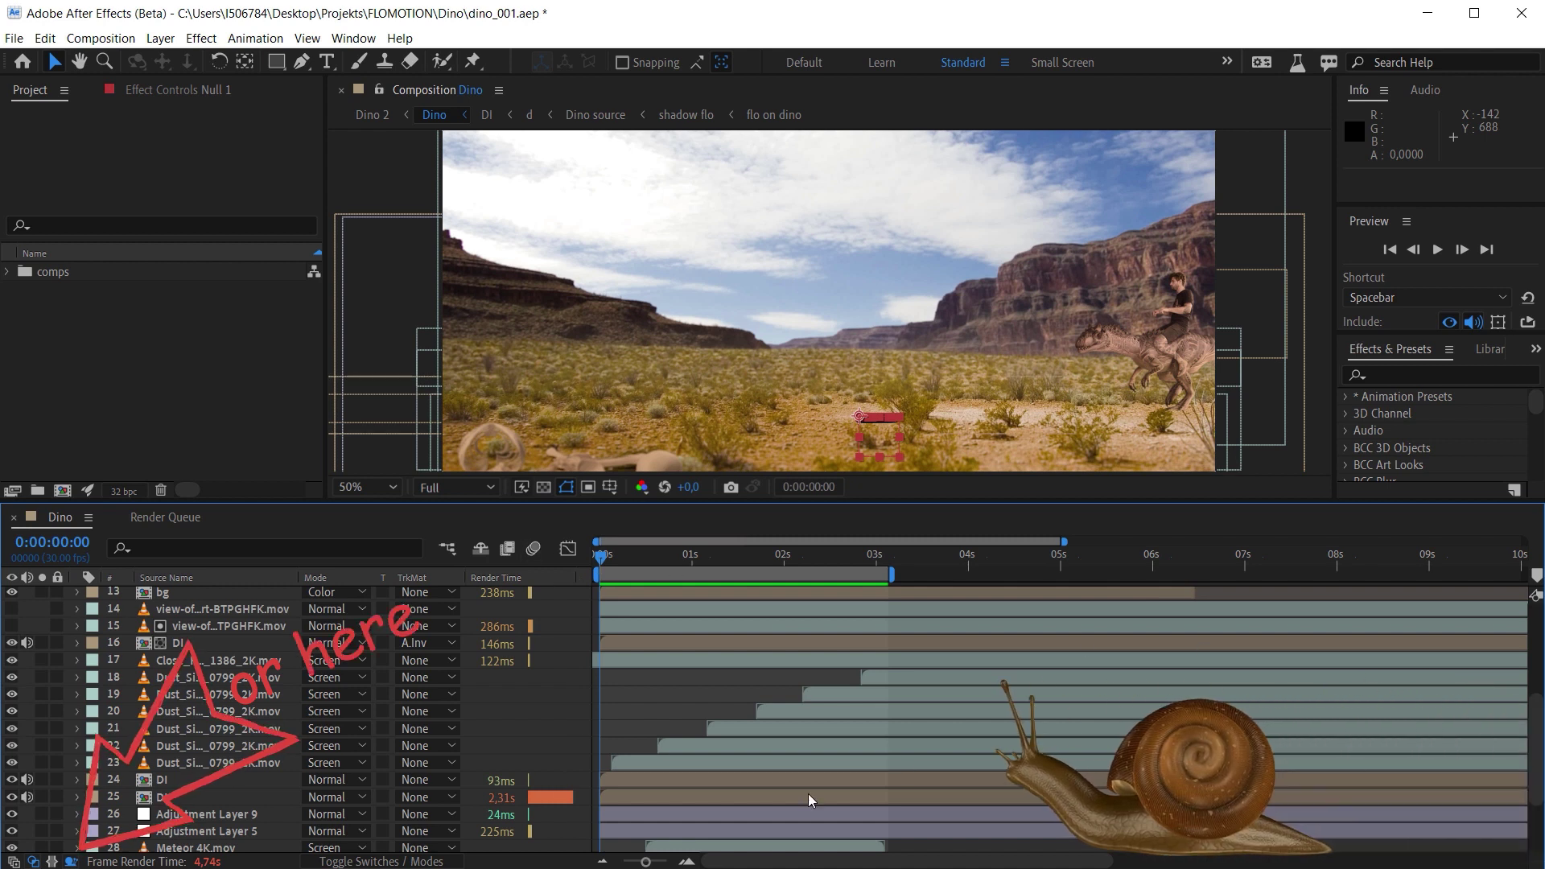
left_click_drag(1535, 773, 1531, 656)
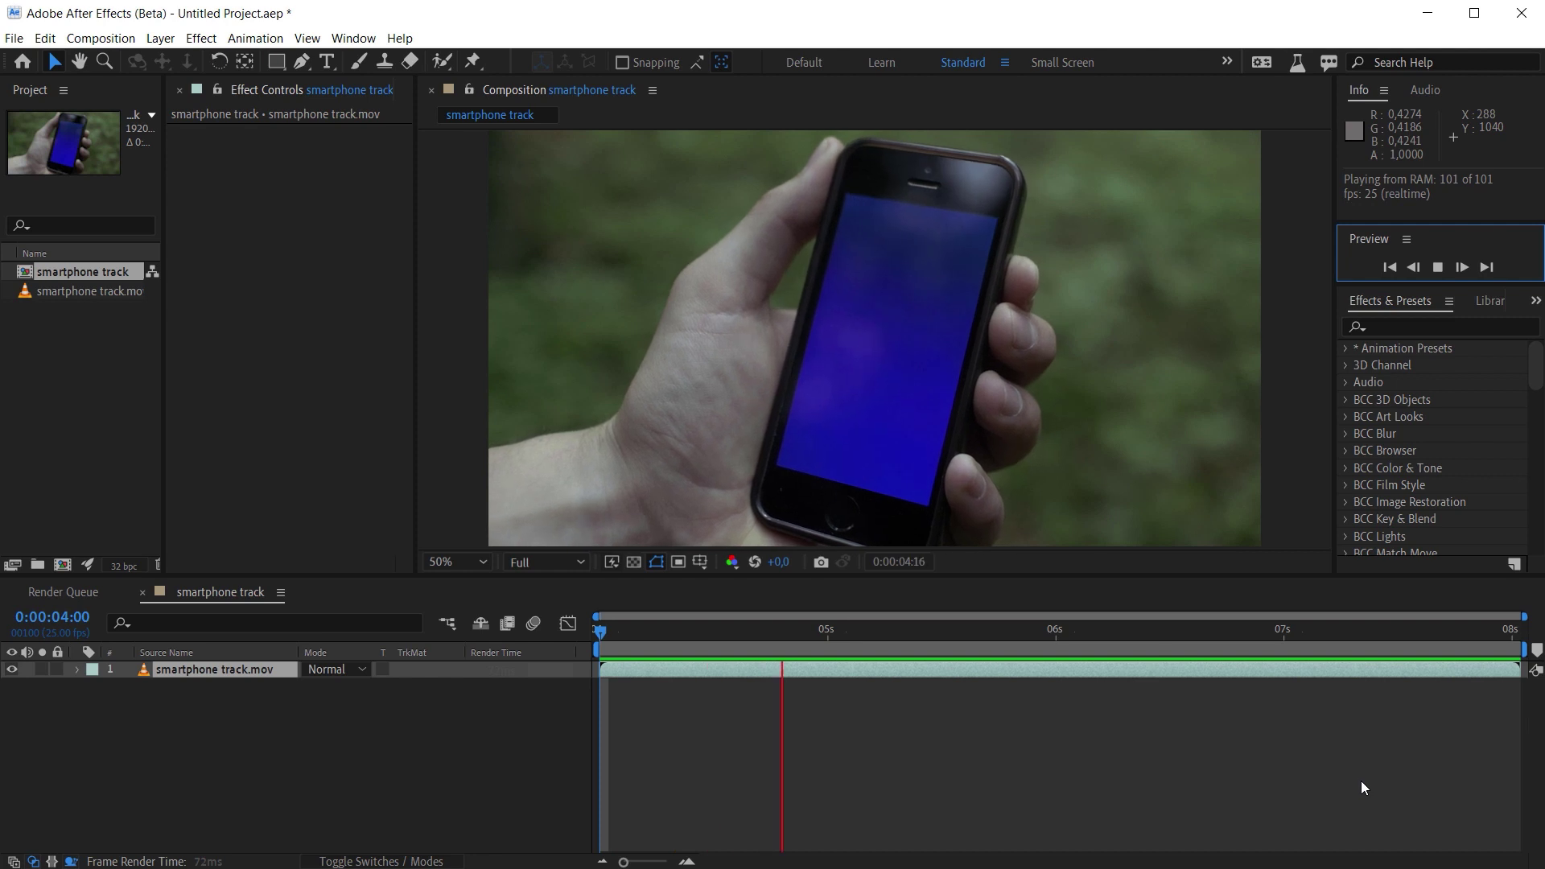
Search Effects & Presets for 'mocha' and apply Mocha AE to the smartphone track layer
left_click(1419, 326)
type("mocha")
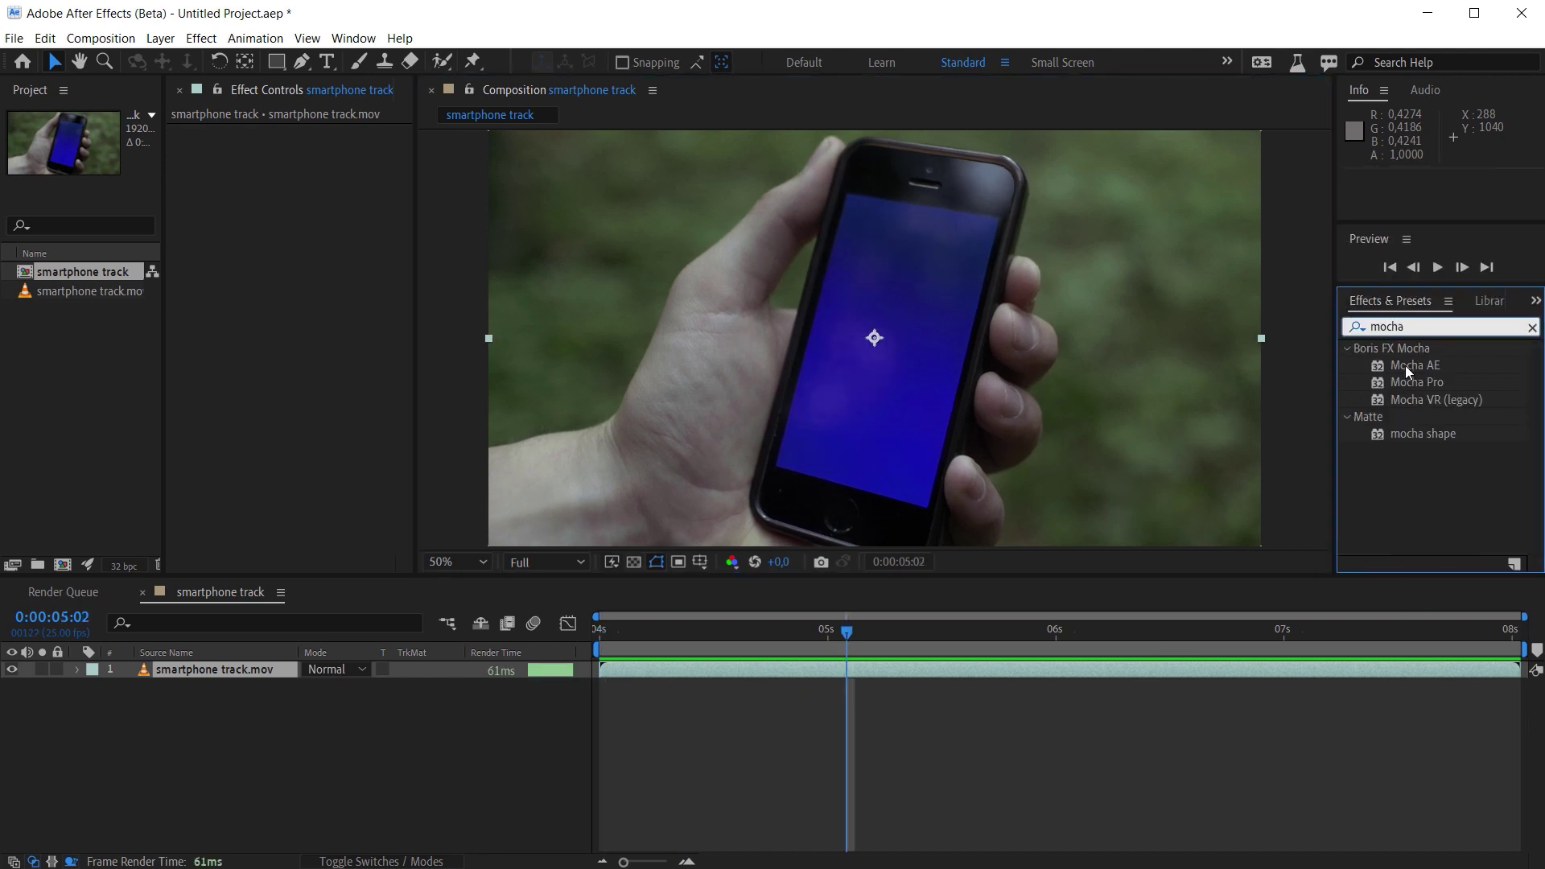
left_click_drag(1414, 366, 1004, 363)
In Mocha, outline the phone screen with an X-spline, track it backward, and check earlier frames
left_click(266, 184)
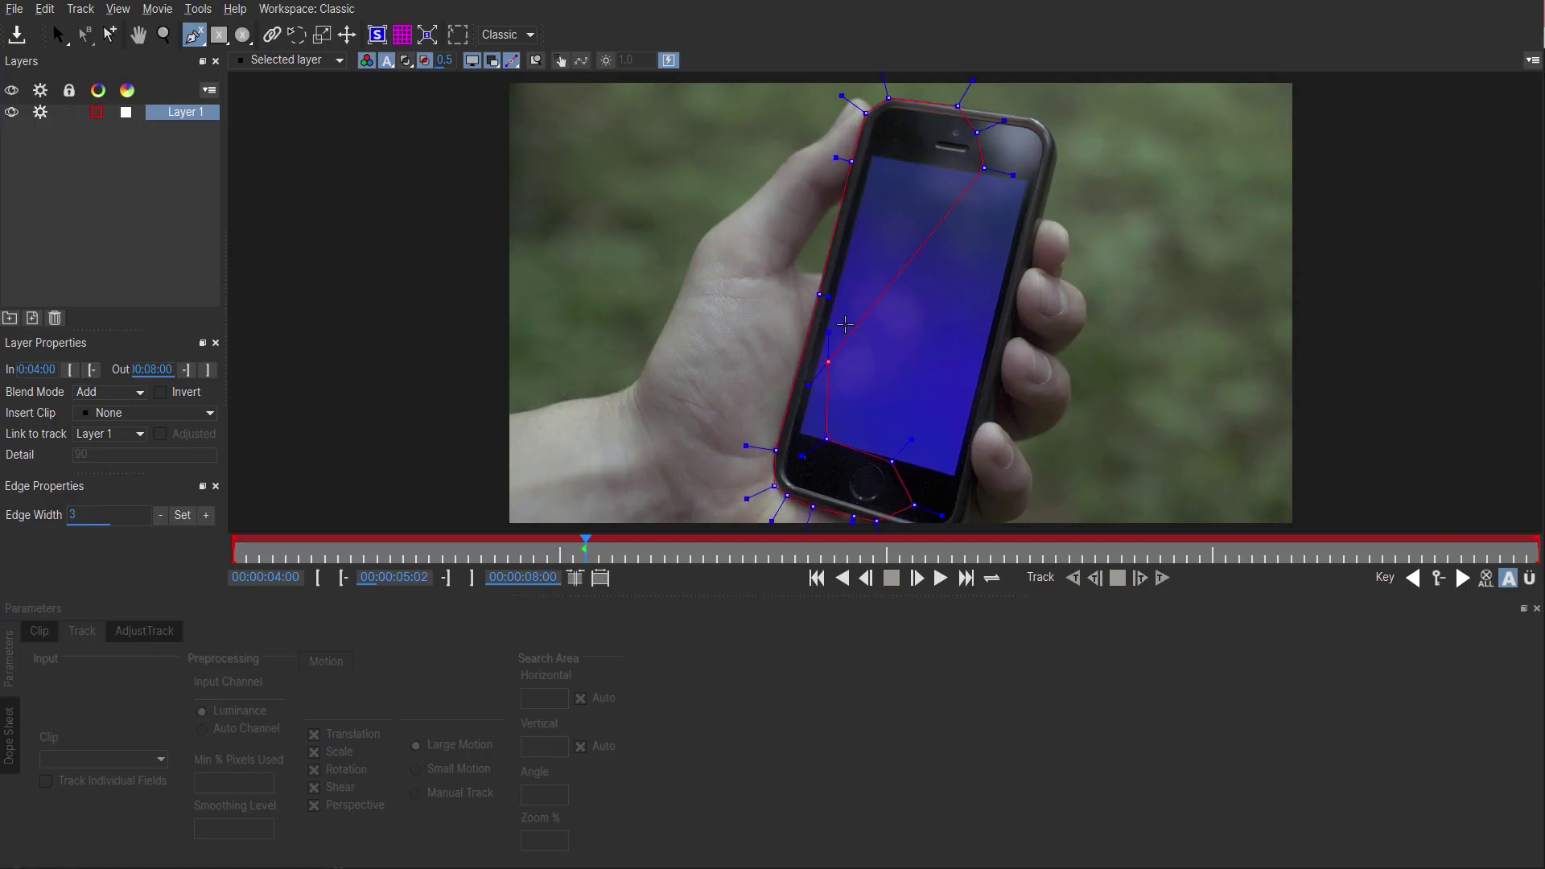
right_click(846, 324)
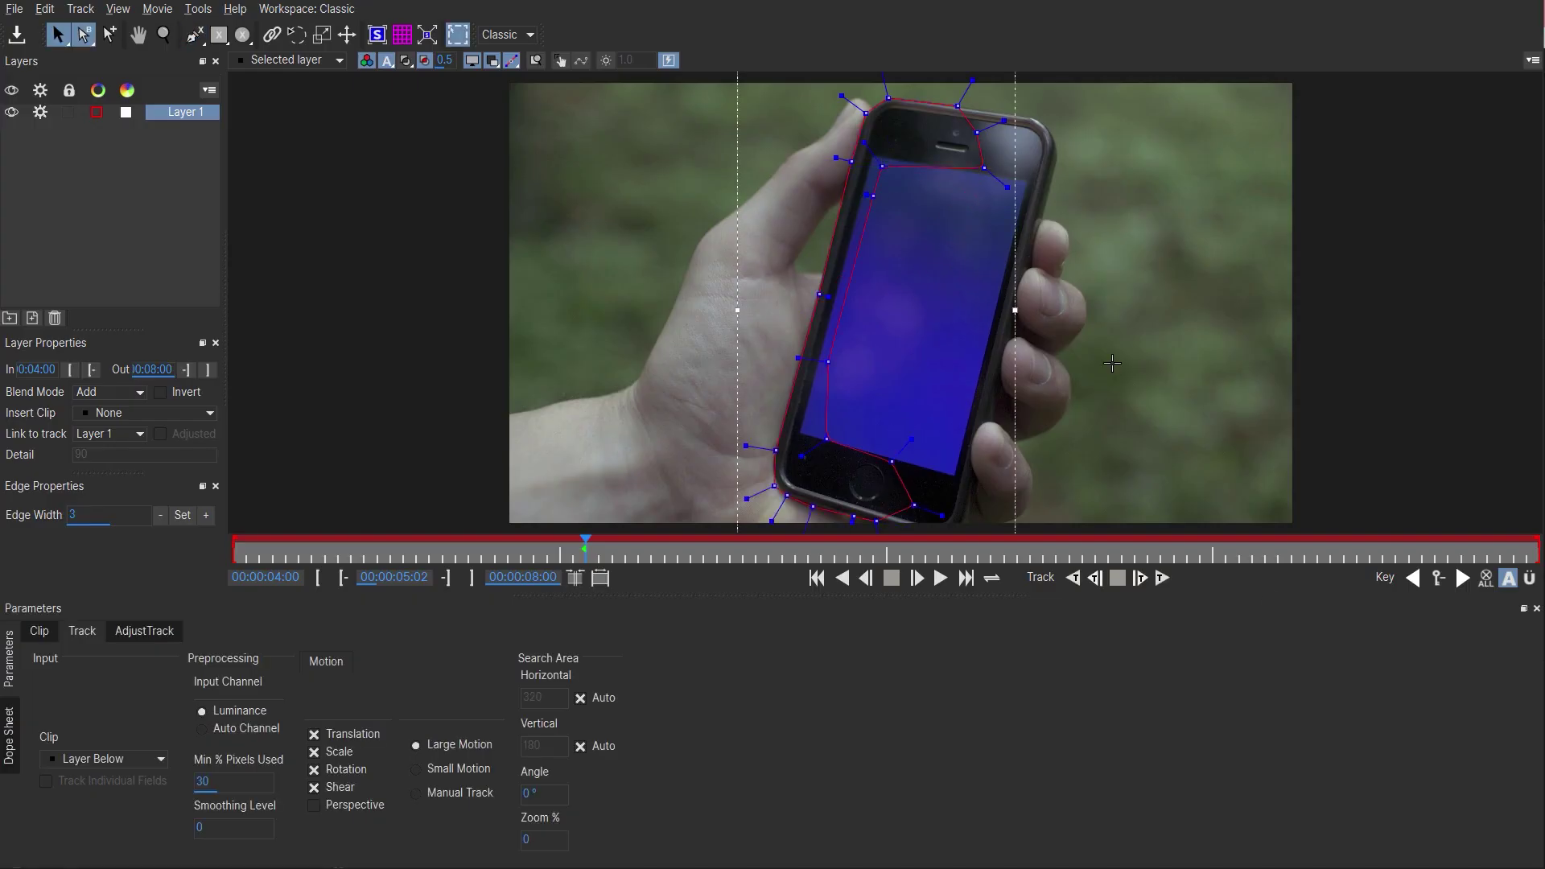
left_click(1076, 579)
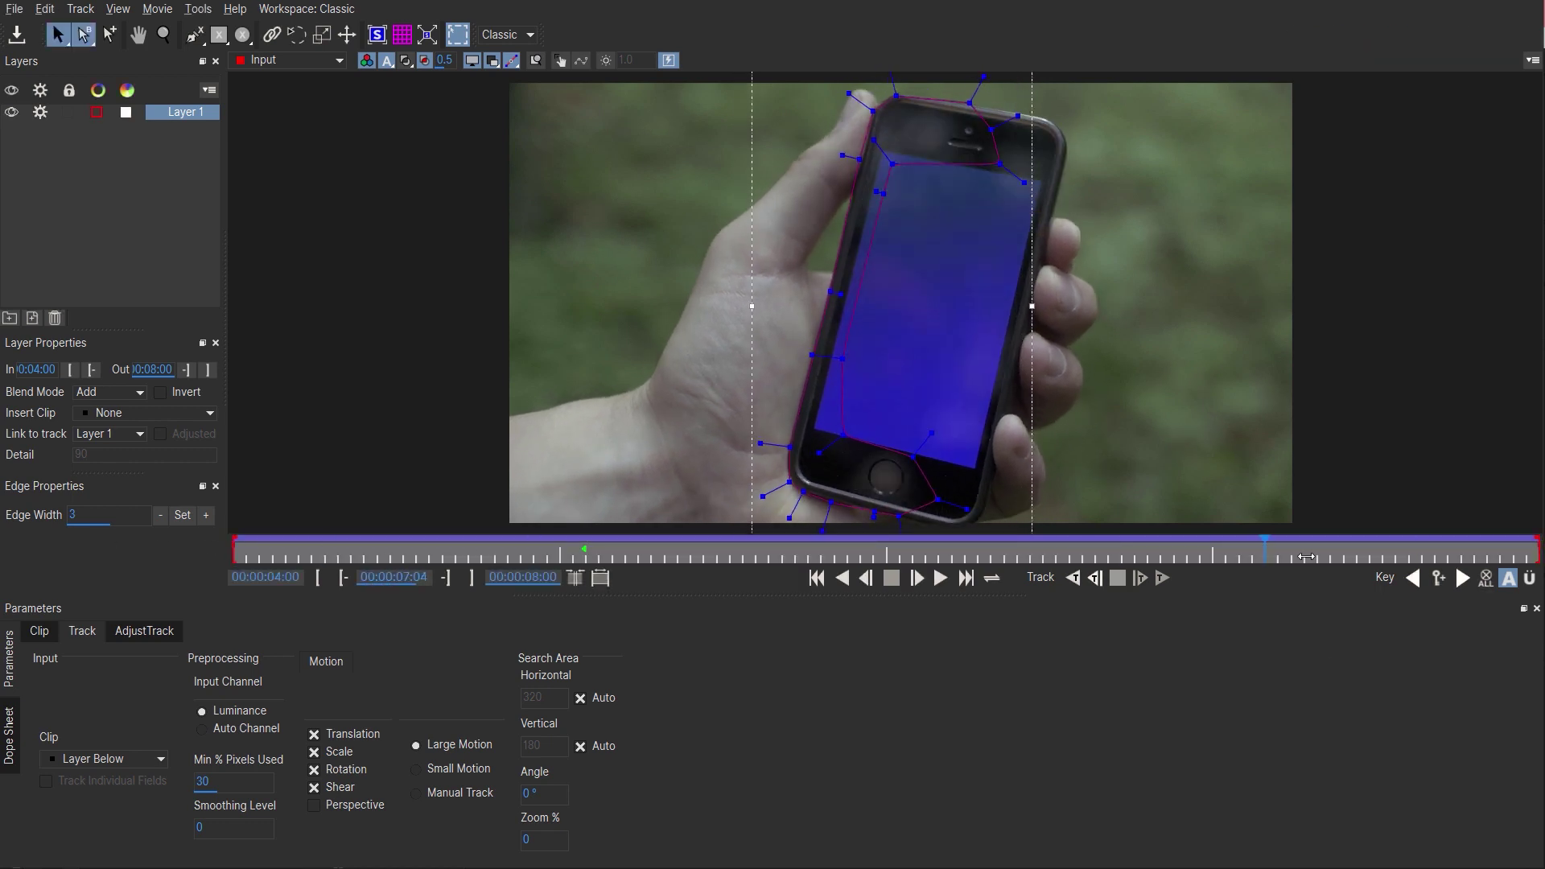
left_click_drag(1307, 563, 970, 557)
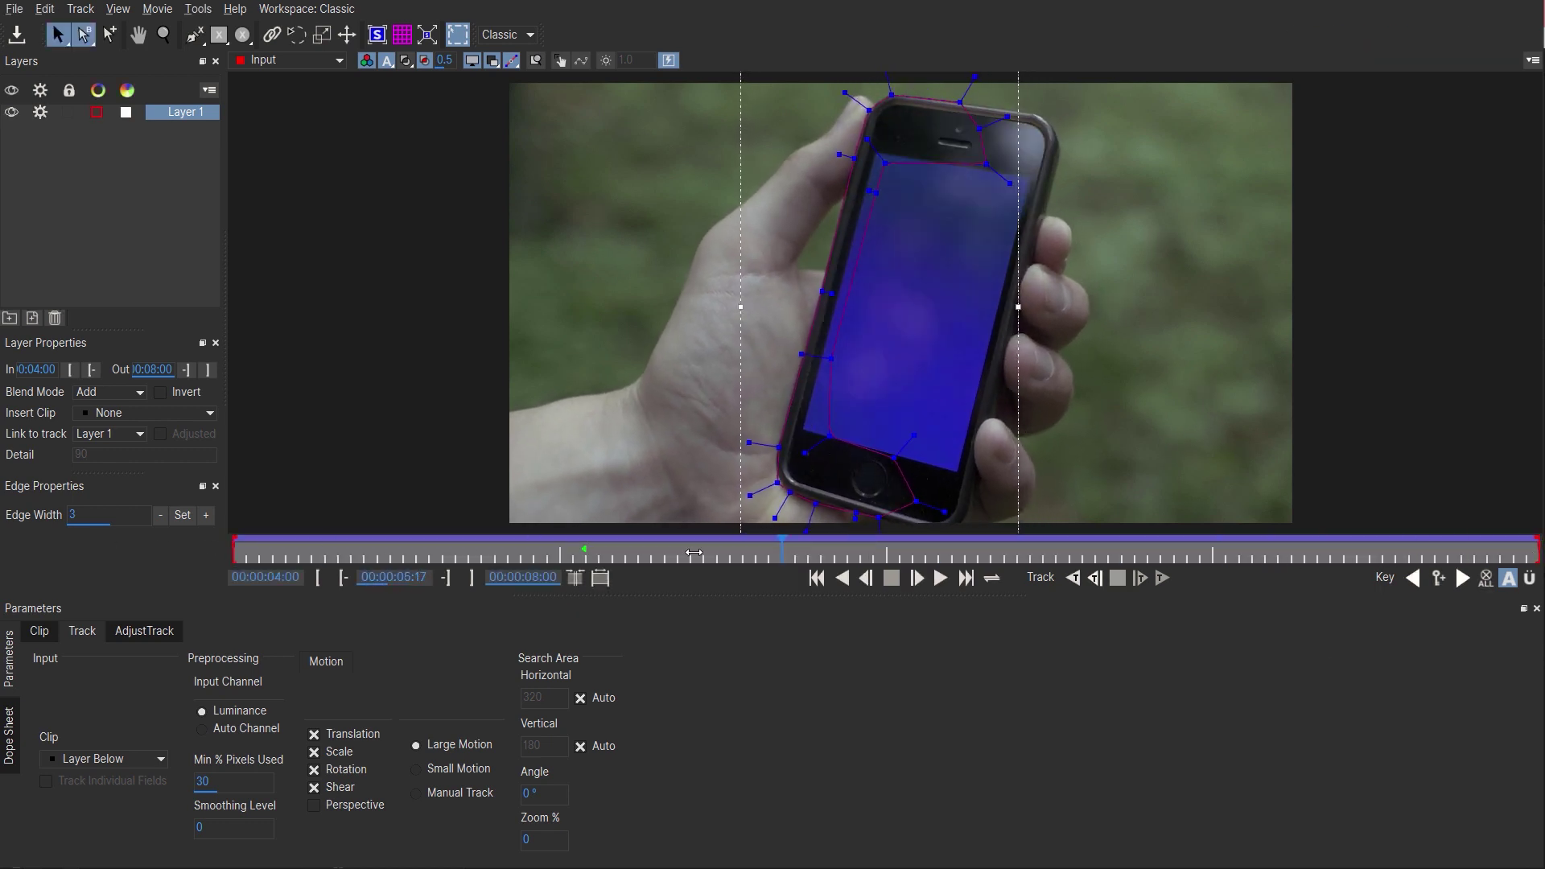
left_click_drag(556, 552, 239, 552)
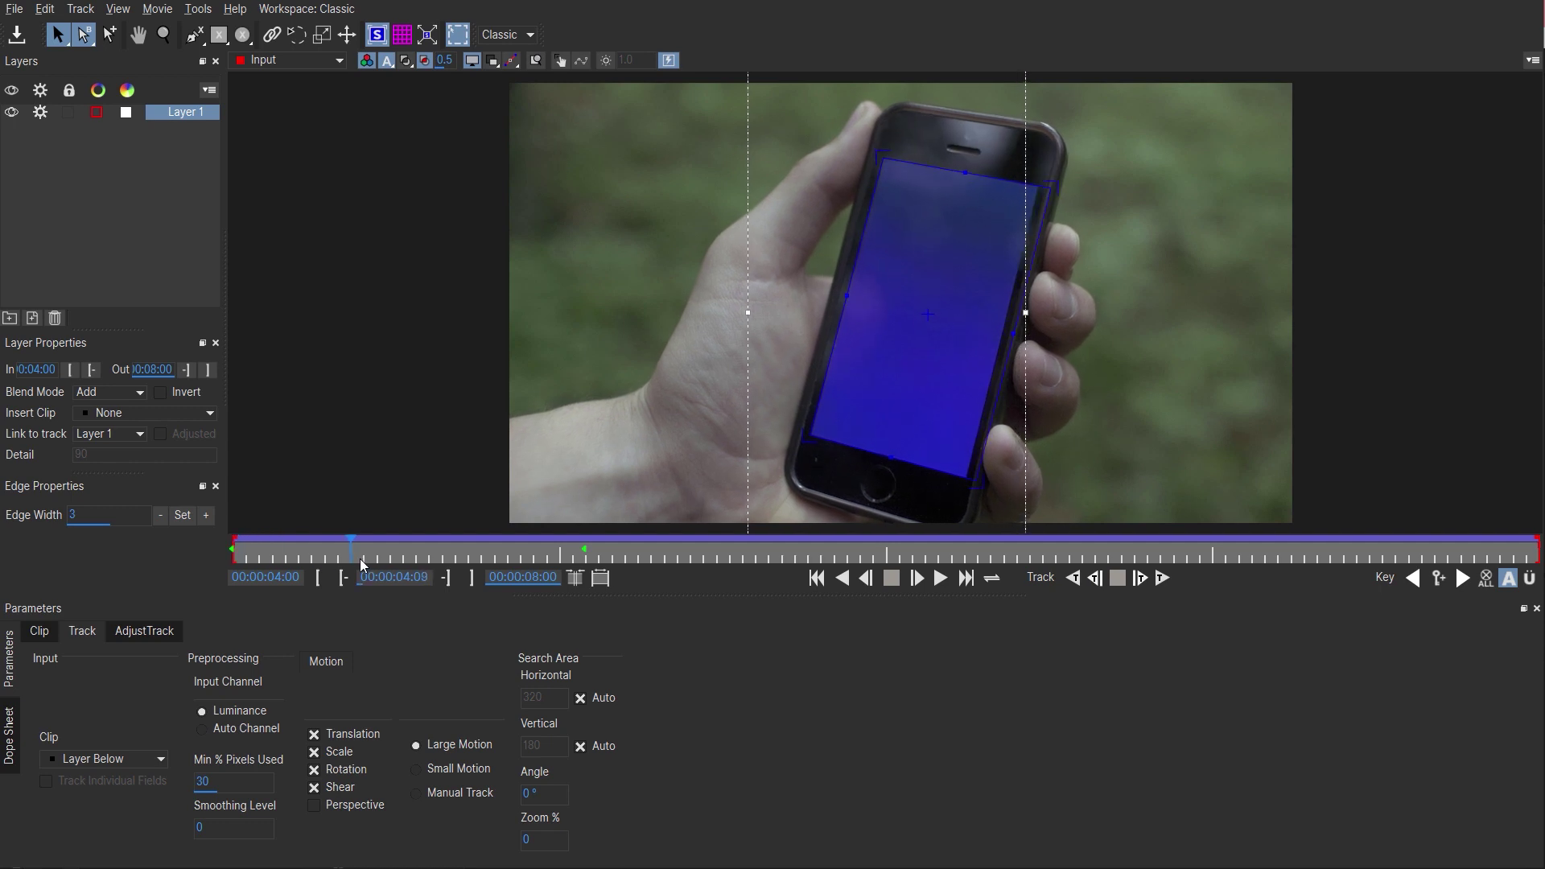
mouse_move(416, 563)
left_mouse_down()
mouse_move(1519, 585)
mouse_move(416, 569)
left_mouse_up()
From the first frame, track the screen shape forward, stop, and bring up AdjustTrack
key("Home")
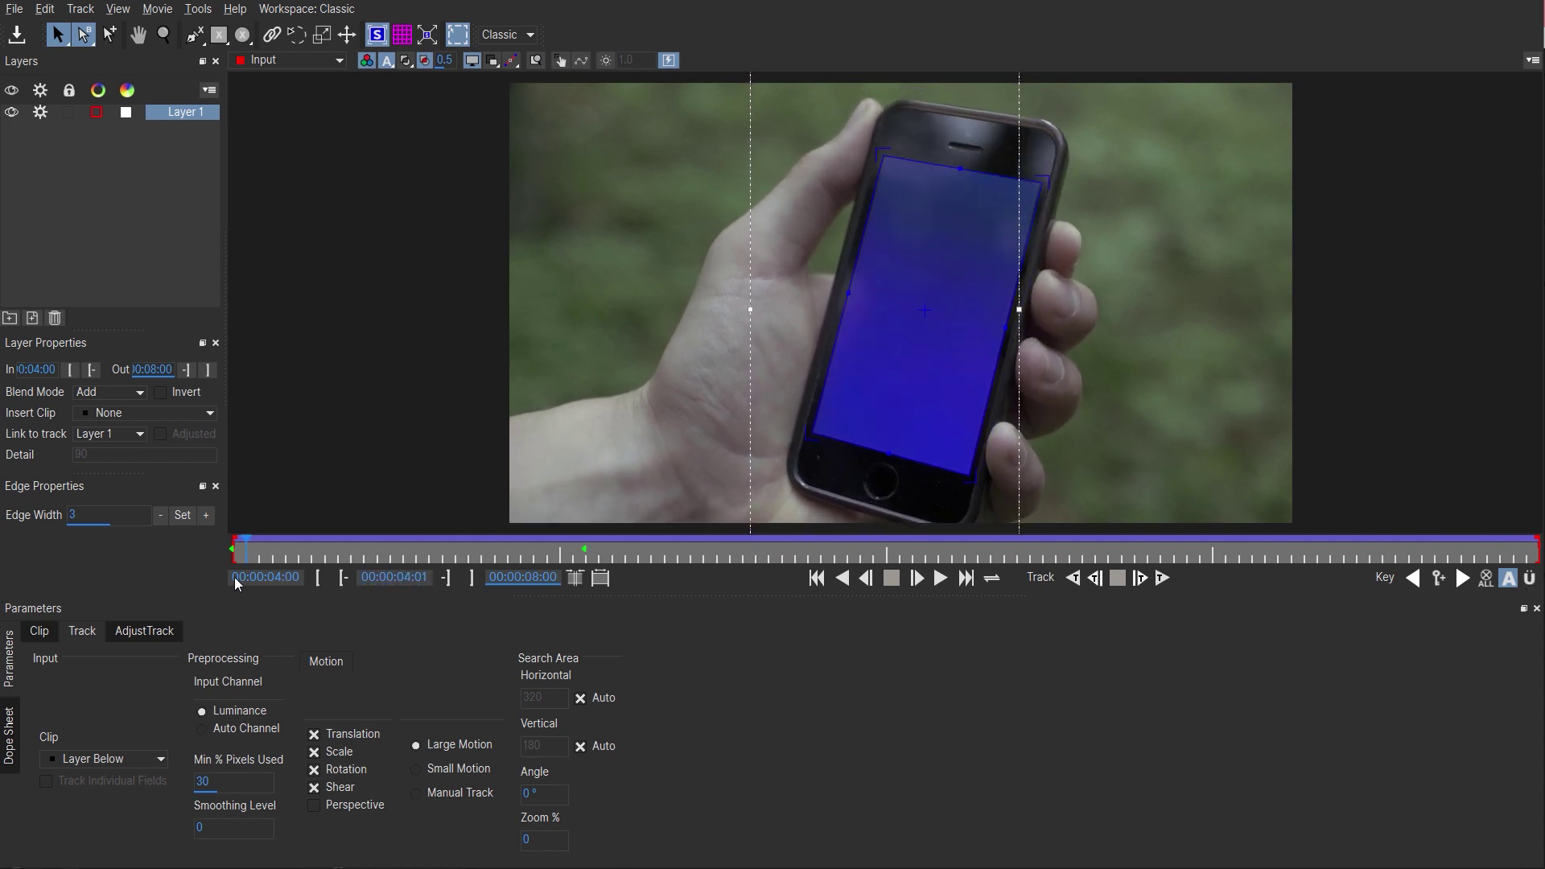
left_click(1159, 581)
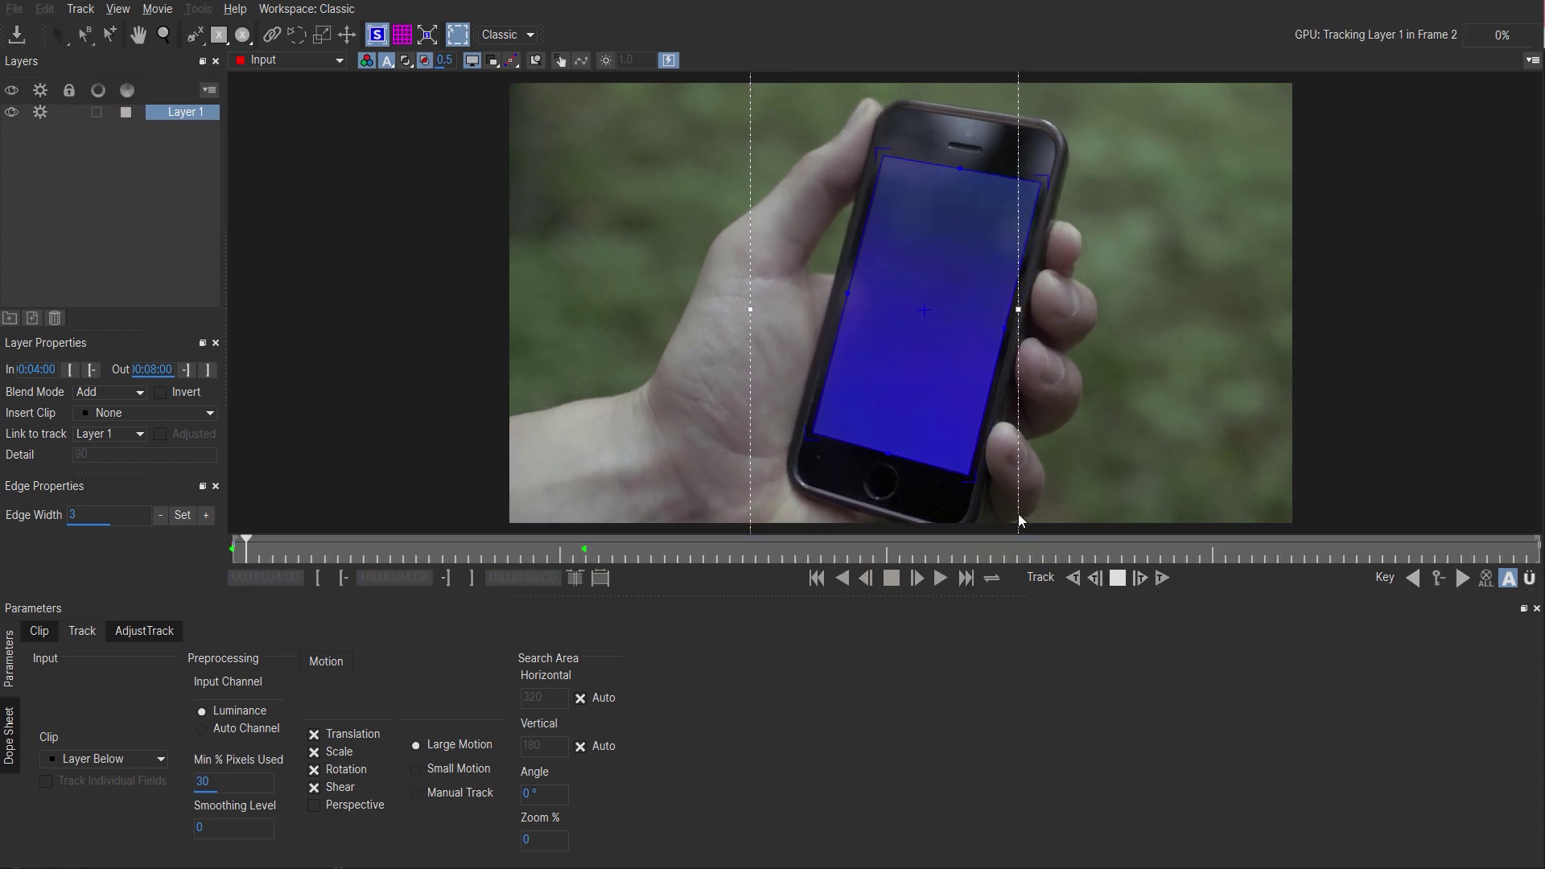
left_click(1118, 577)
left_click(816, 581)
left_click(145, 631)
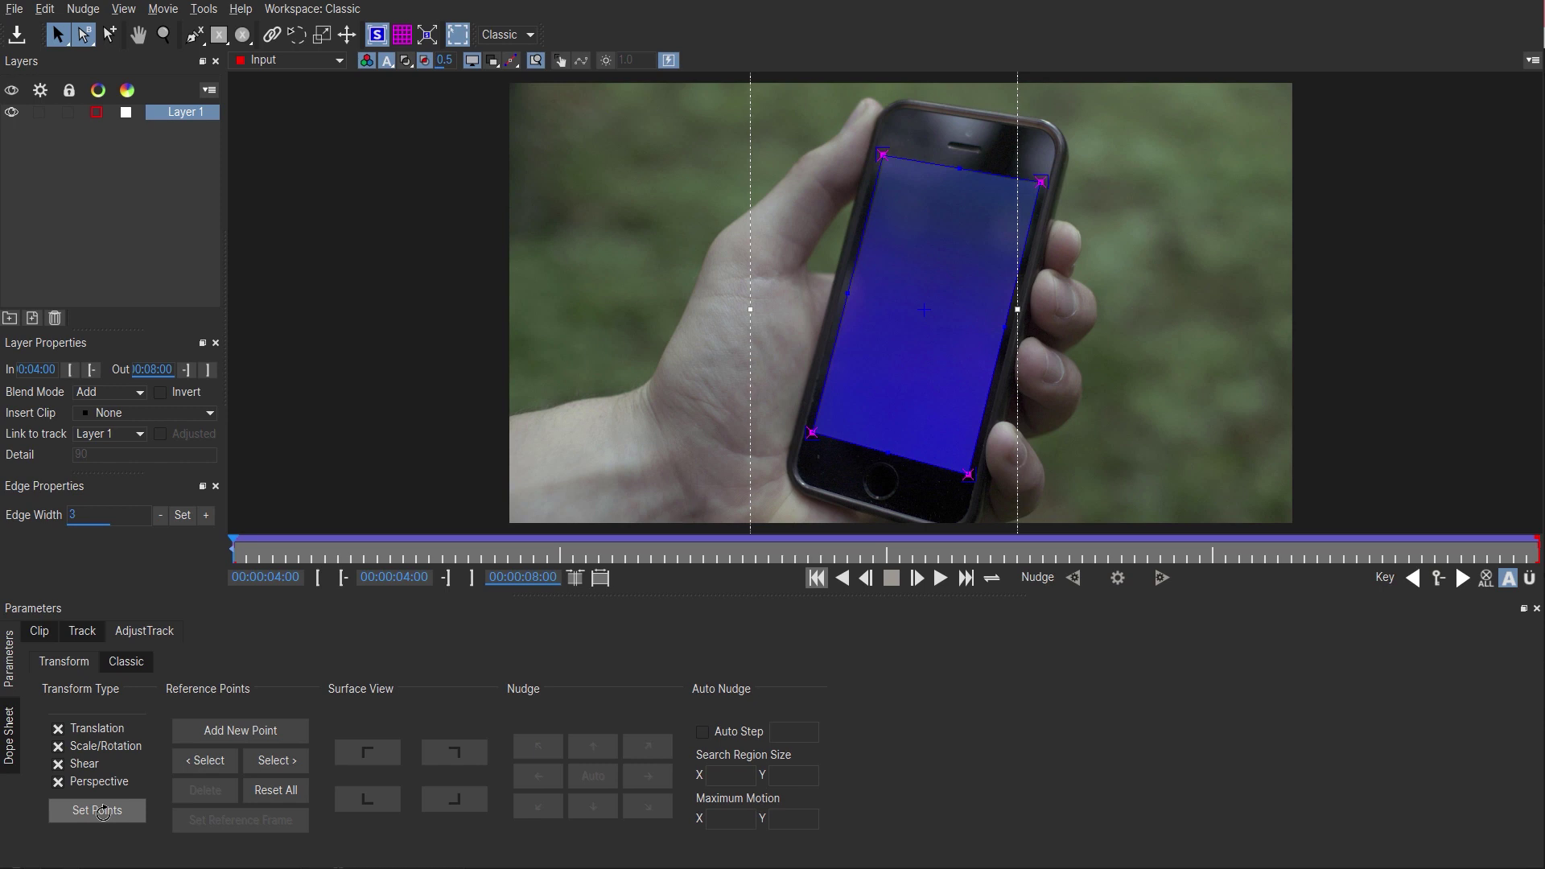
Select the top corners, then on a later frame reposition and nudge the bottom-right corner left
left_click(883, 156)
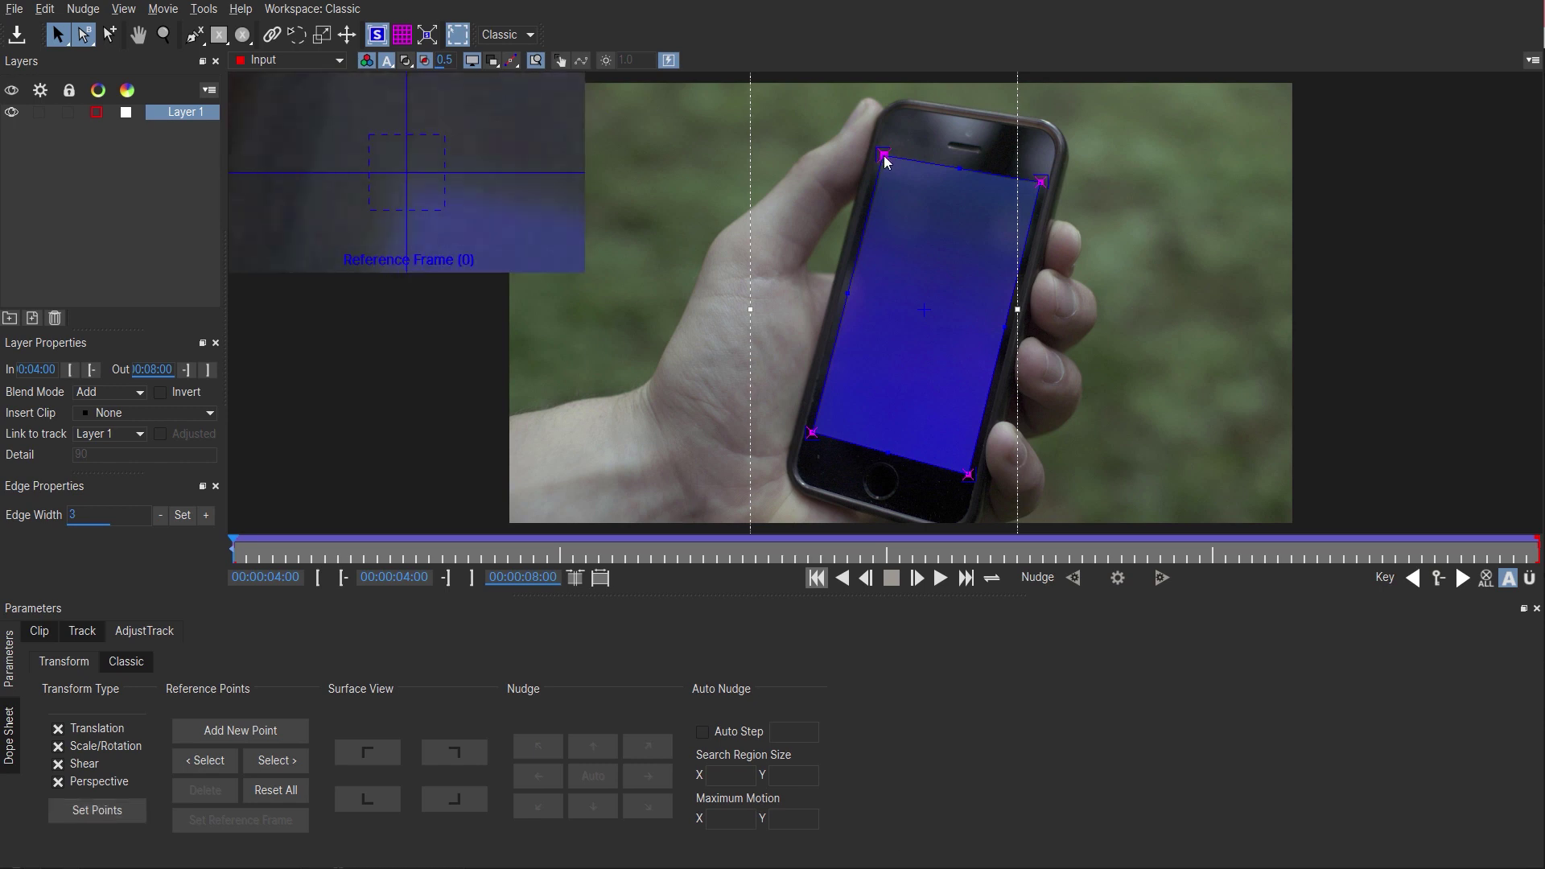
left_click(1041, 183)
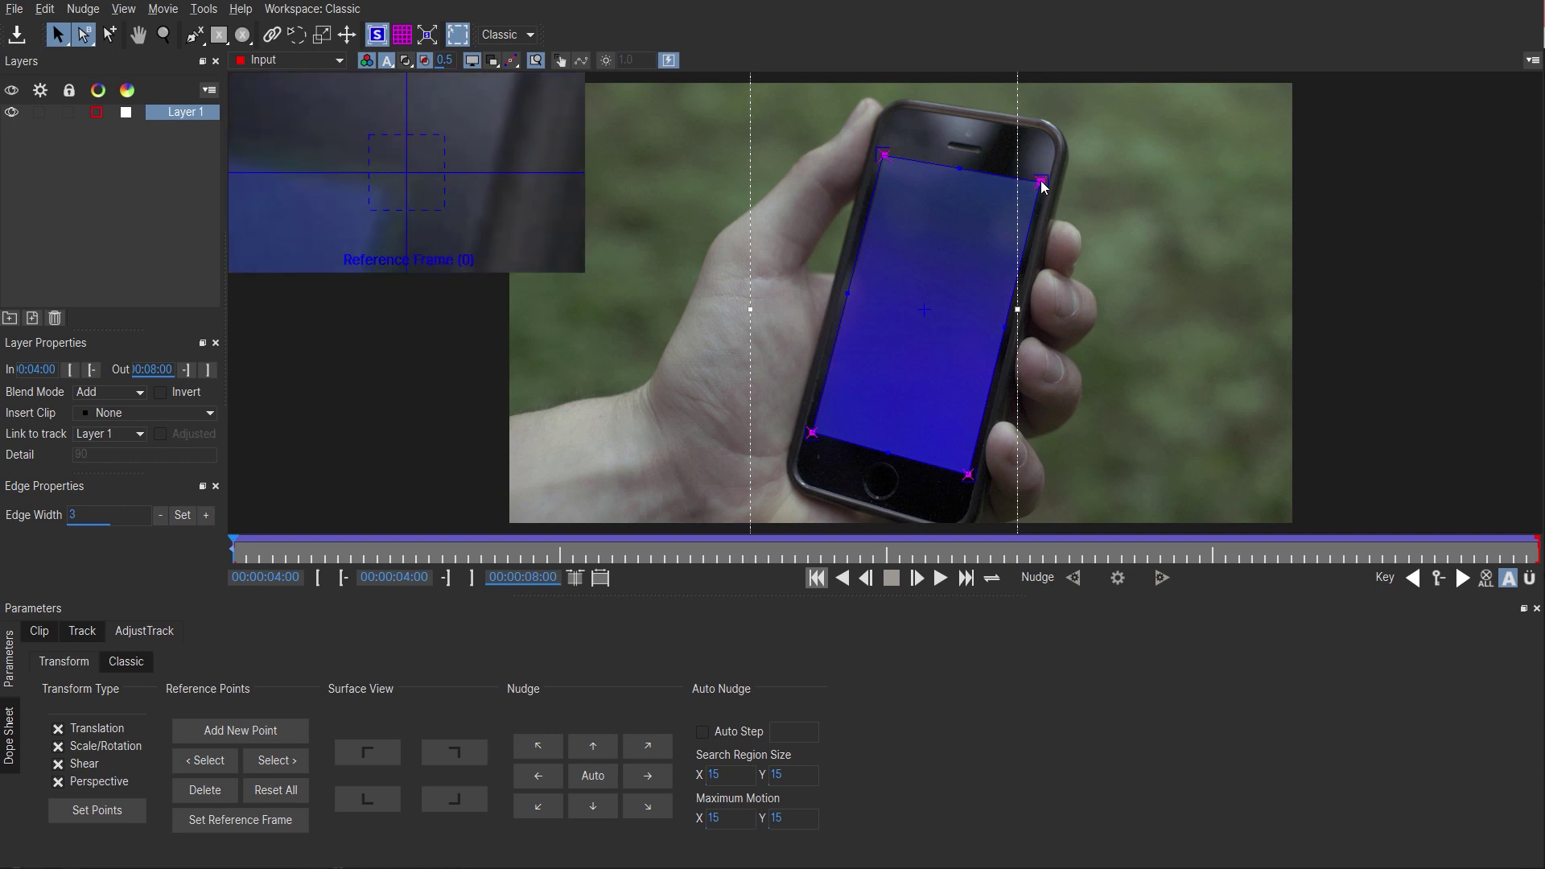
left_click_drag(241, 553, 312, 555)
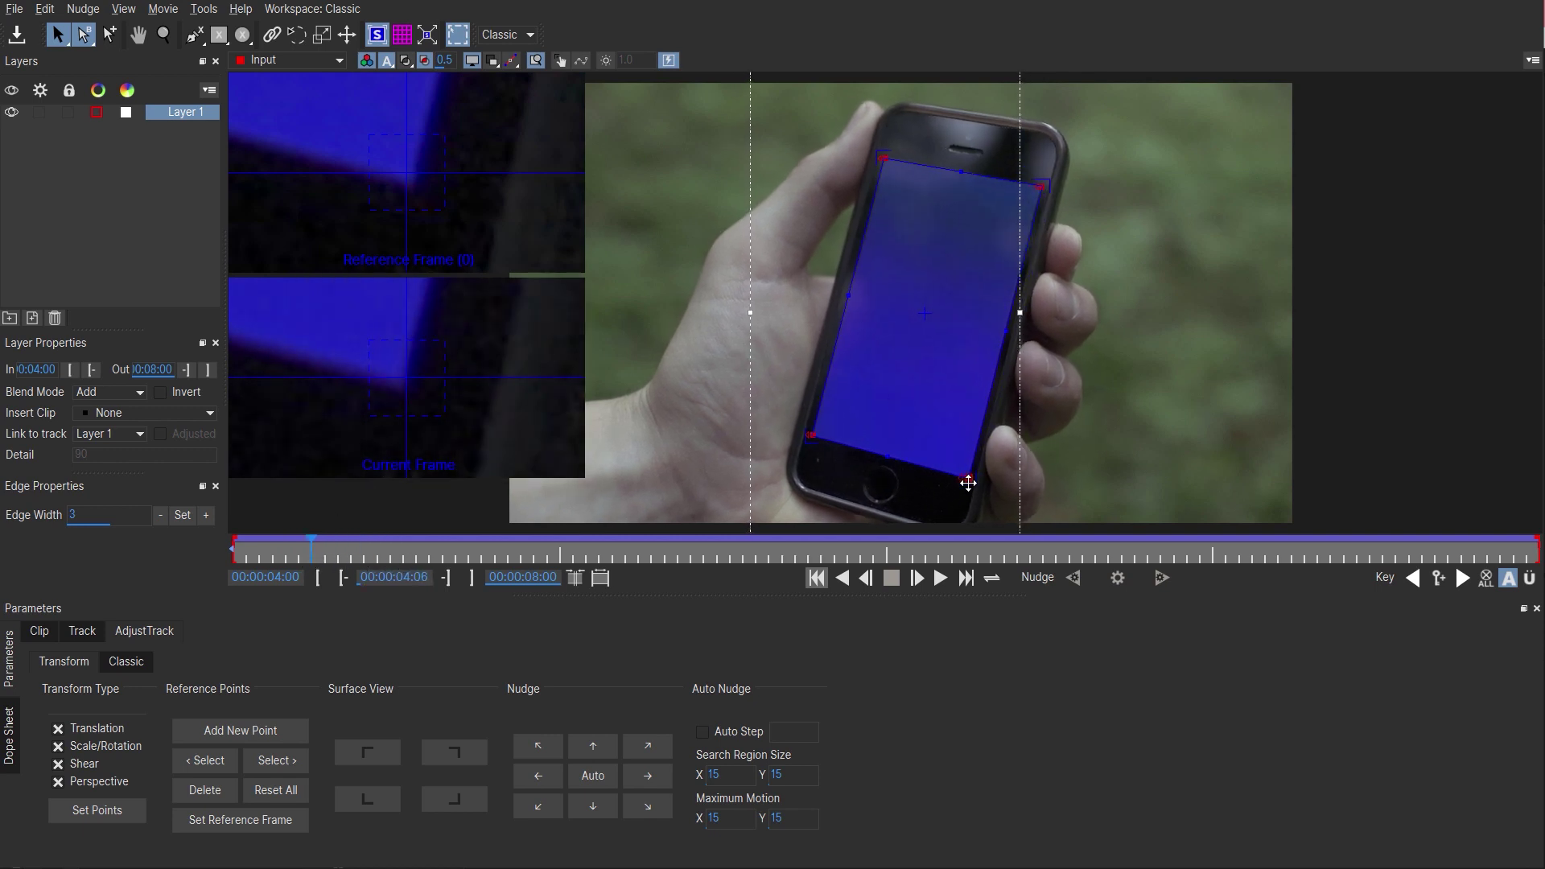
left_click_drag(969, 481, 968, 480)
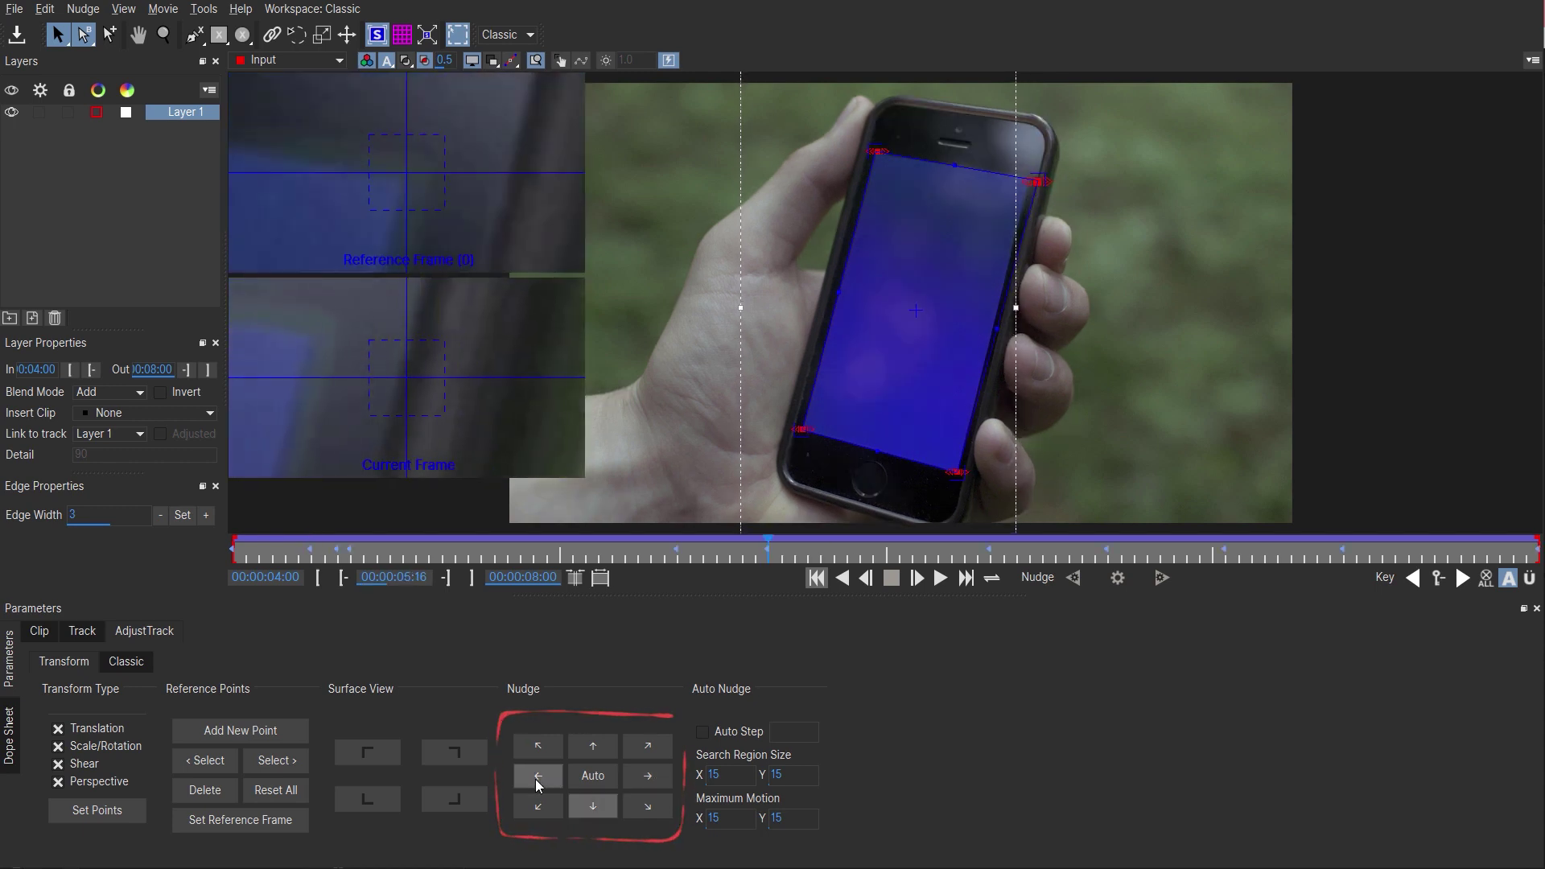
left_click(538, 778)
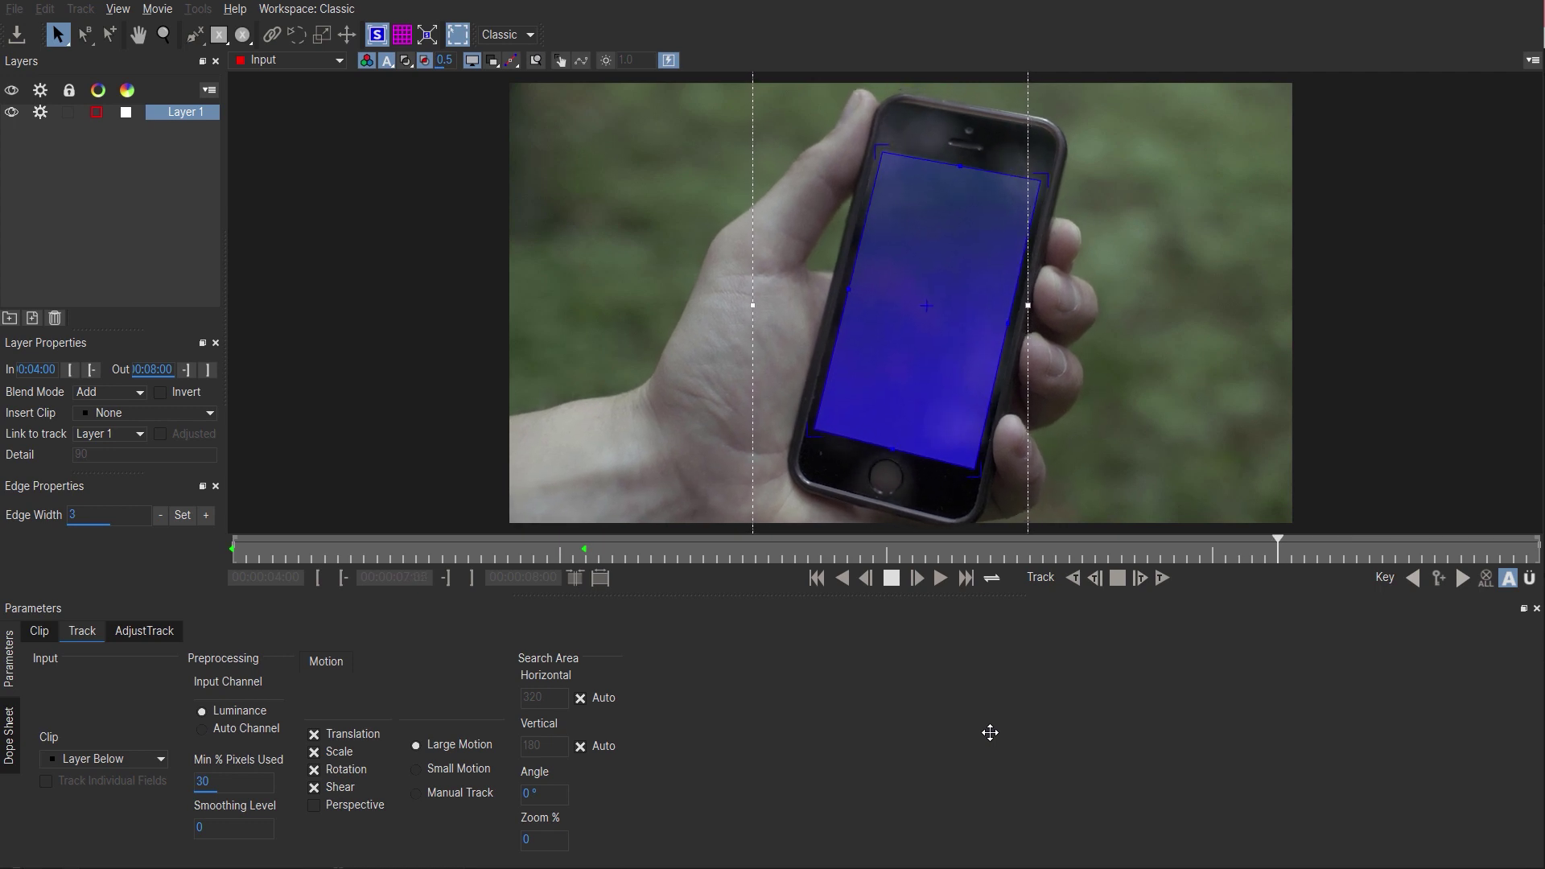
Stop tracking, sample the blue screen as Keylight's Screen Colour on smartphone track.mov, and zoom to 50%
left_click(892, 579)
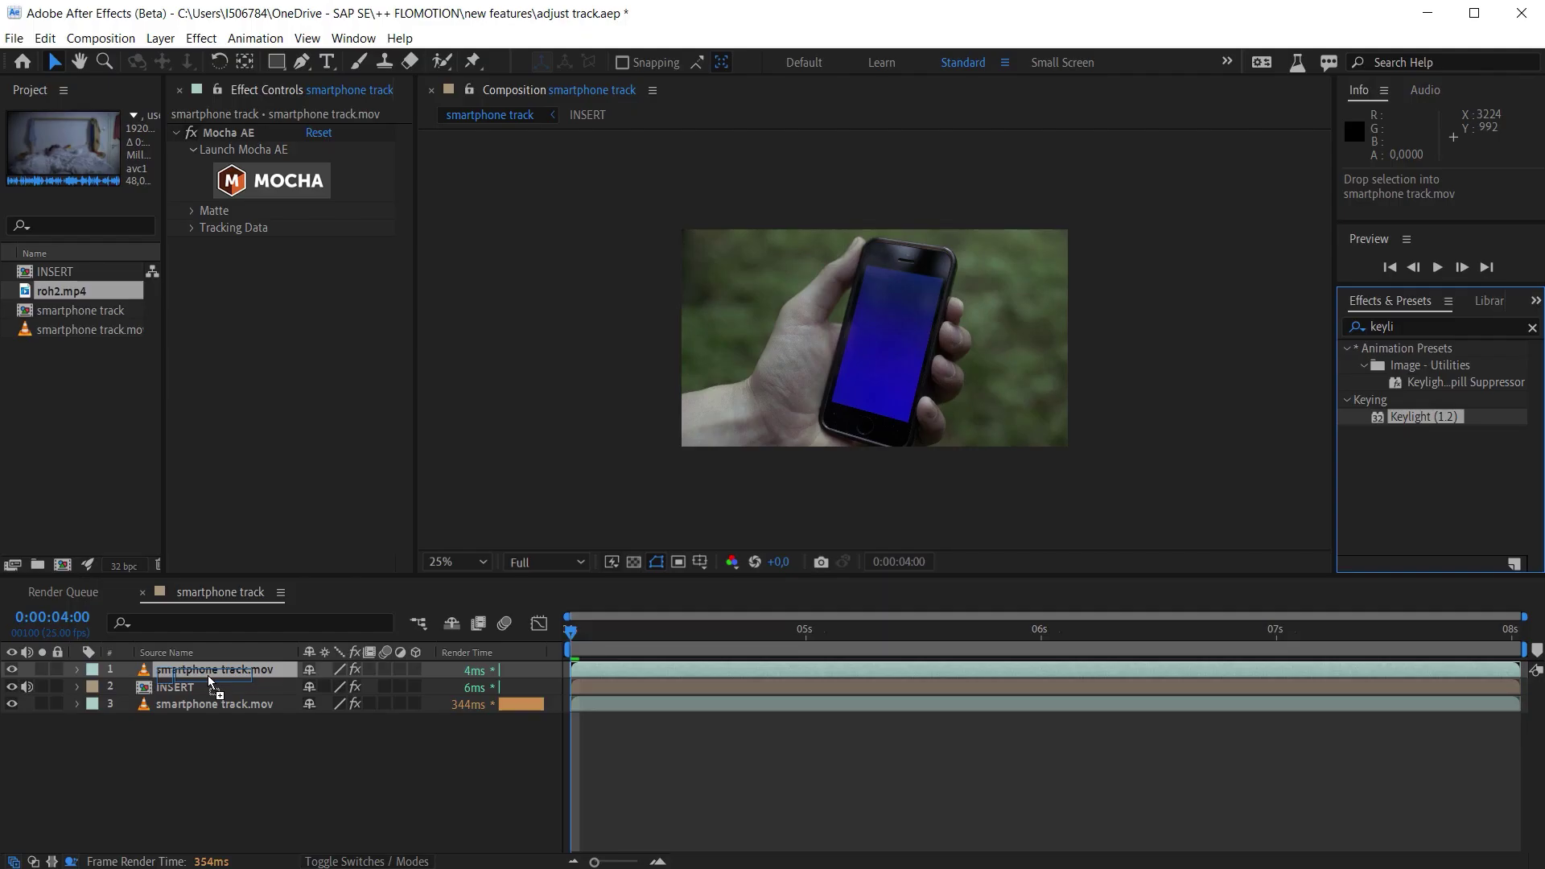
left_click(208, 673)
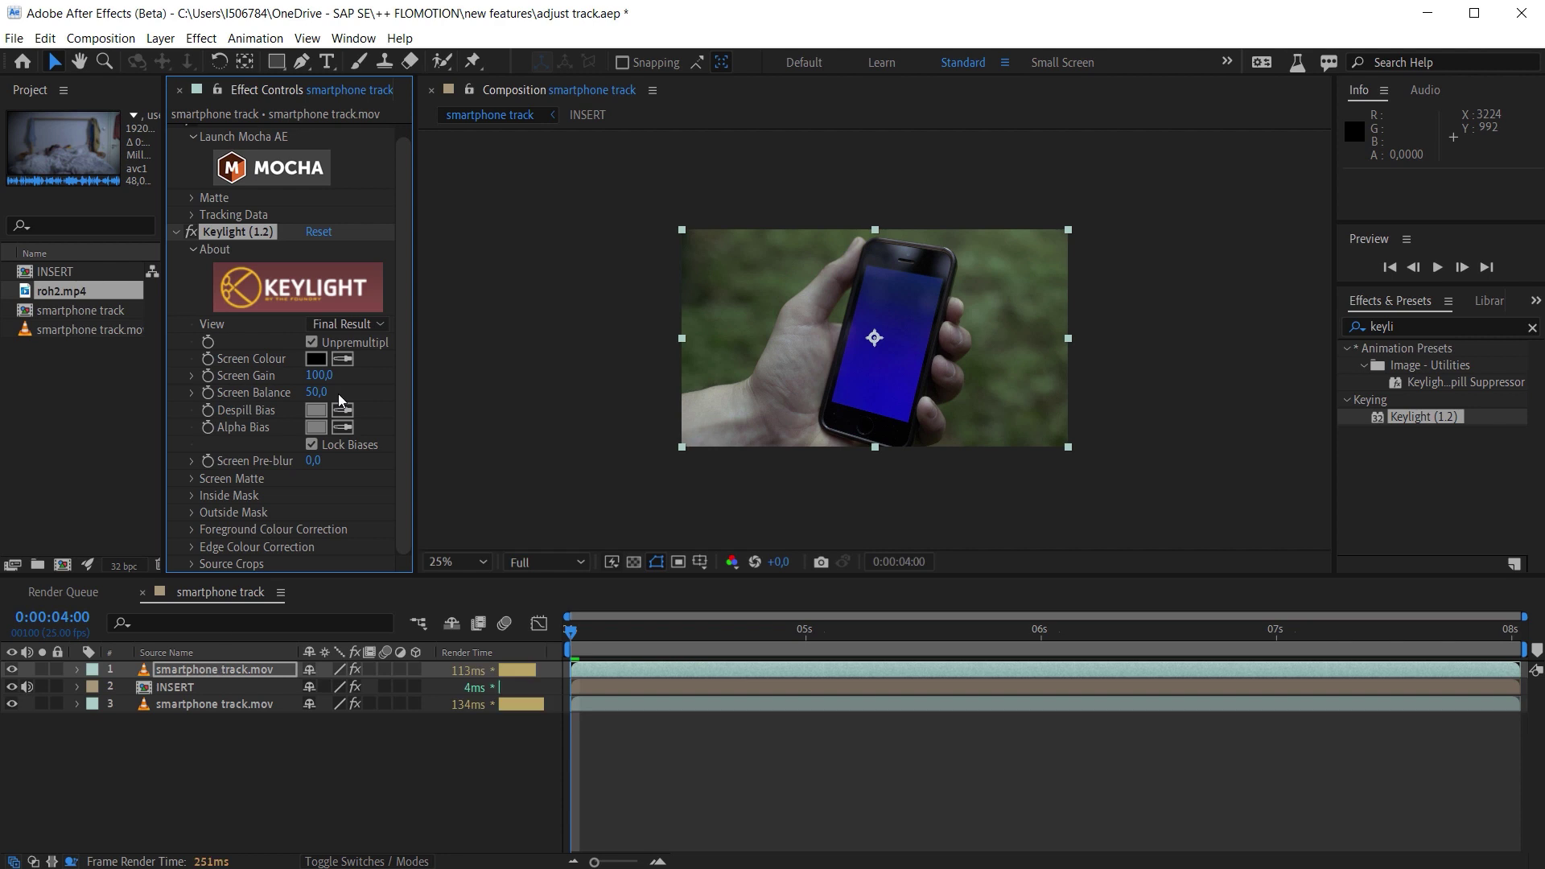
left_click(946, 368)
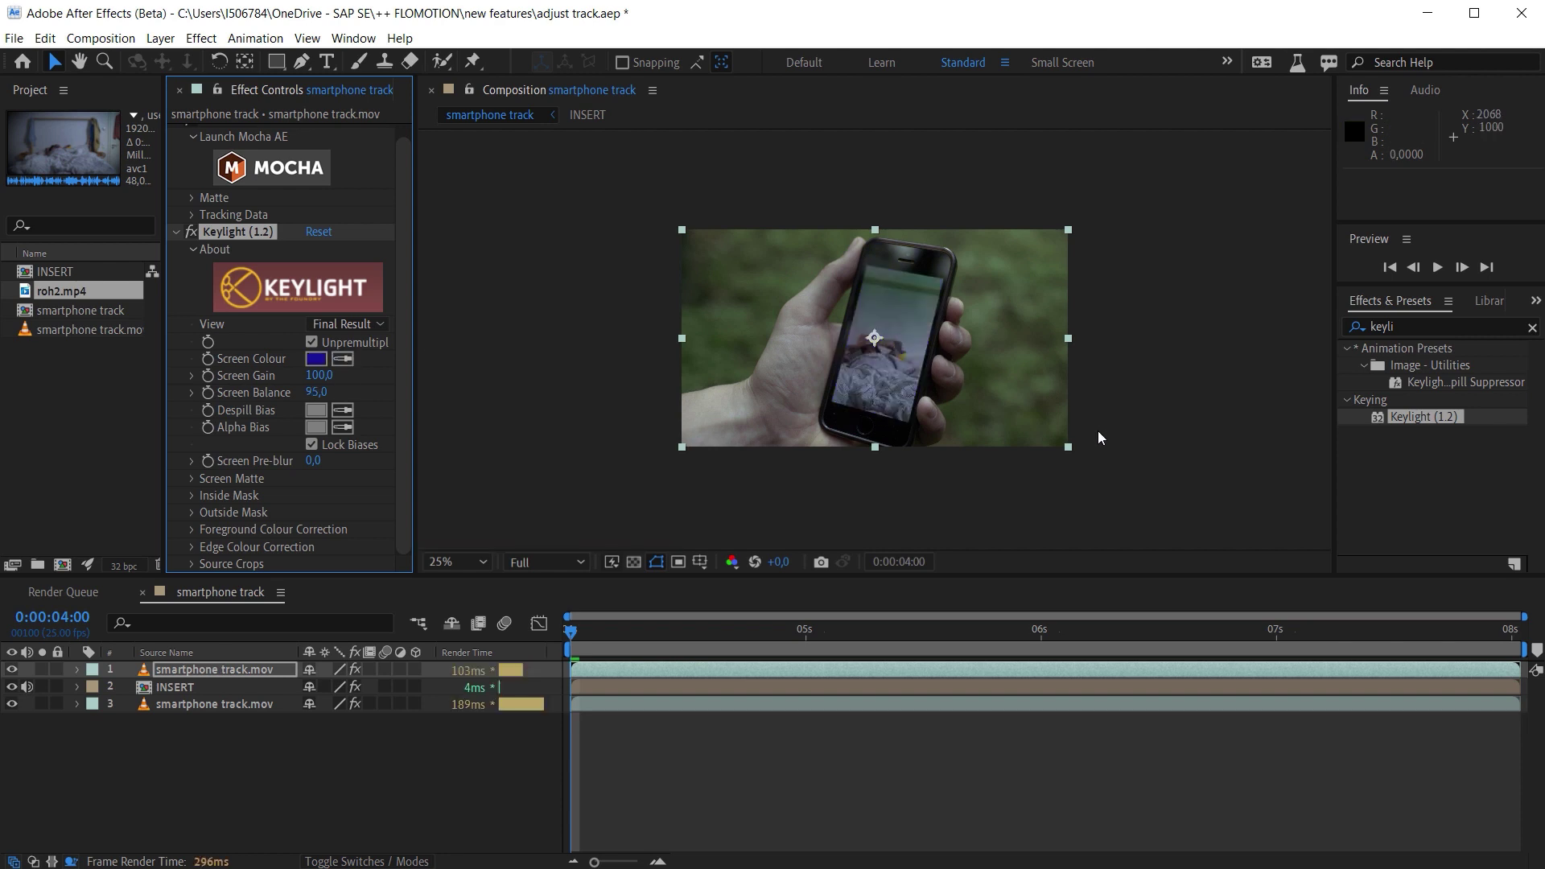
key("period")
key("period")
Solo the phone layer, view the alpha matte, and adjust Screen Gain and Screen Balance
left_click(42, 669)
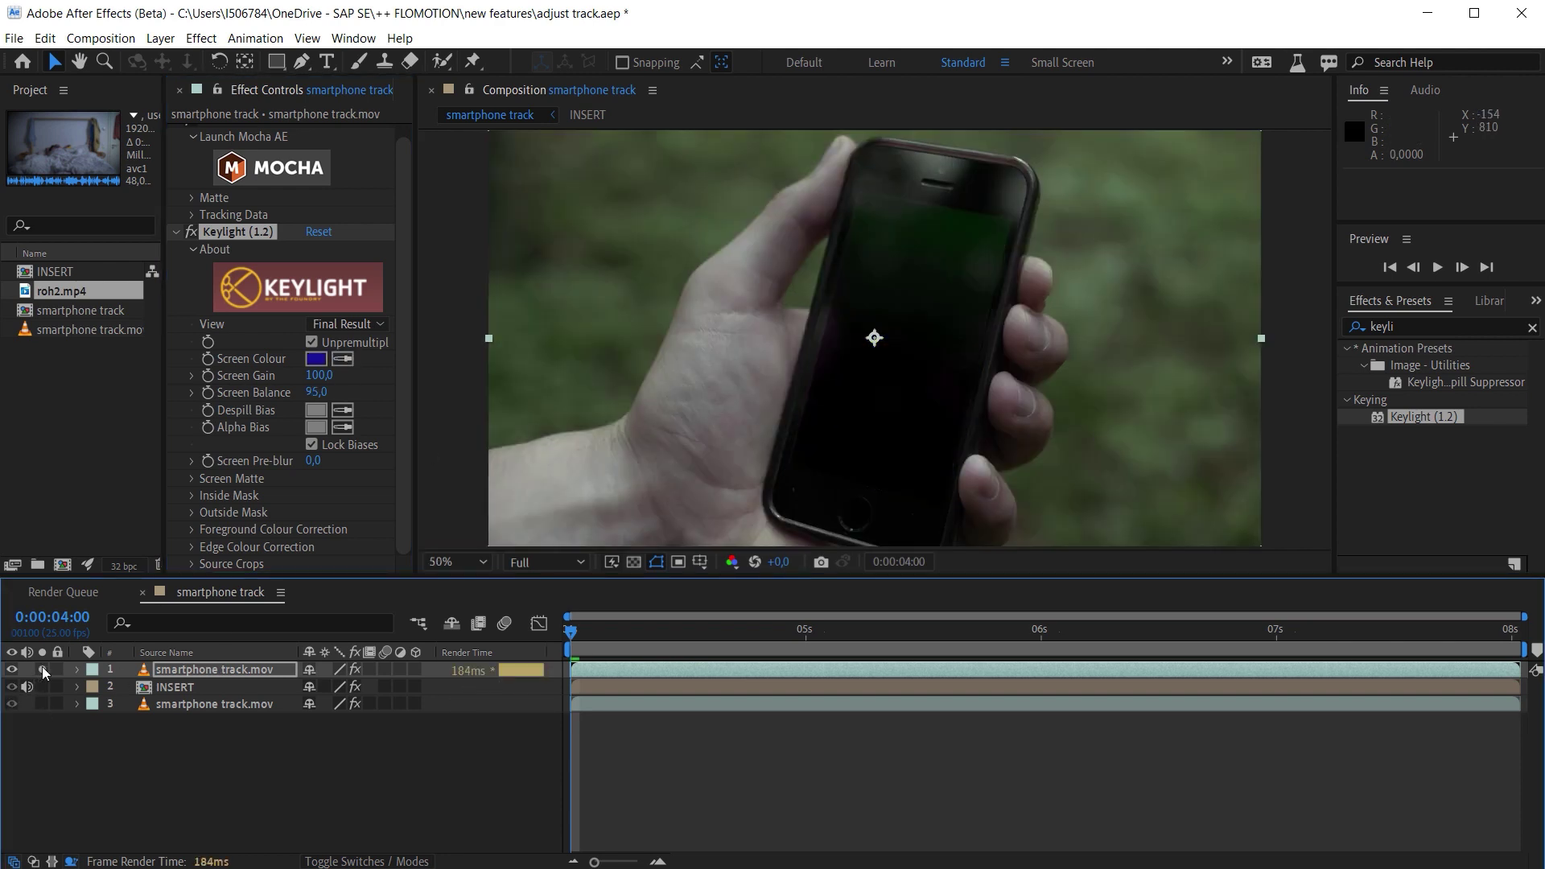
key("alt+4")
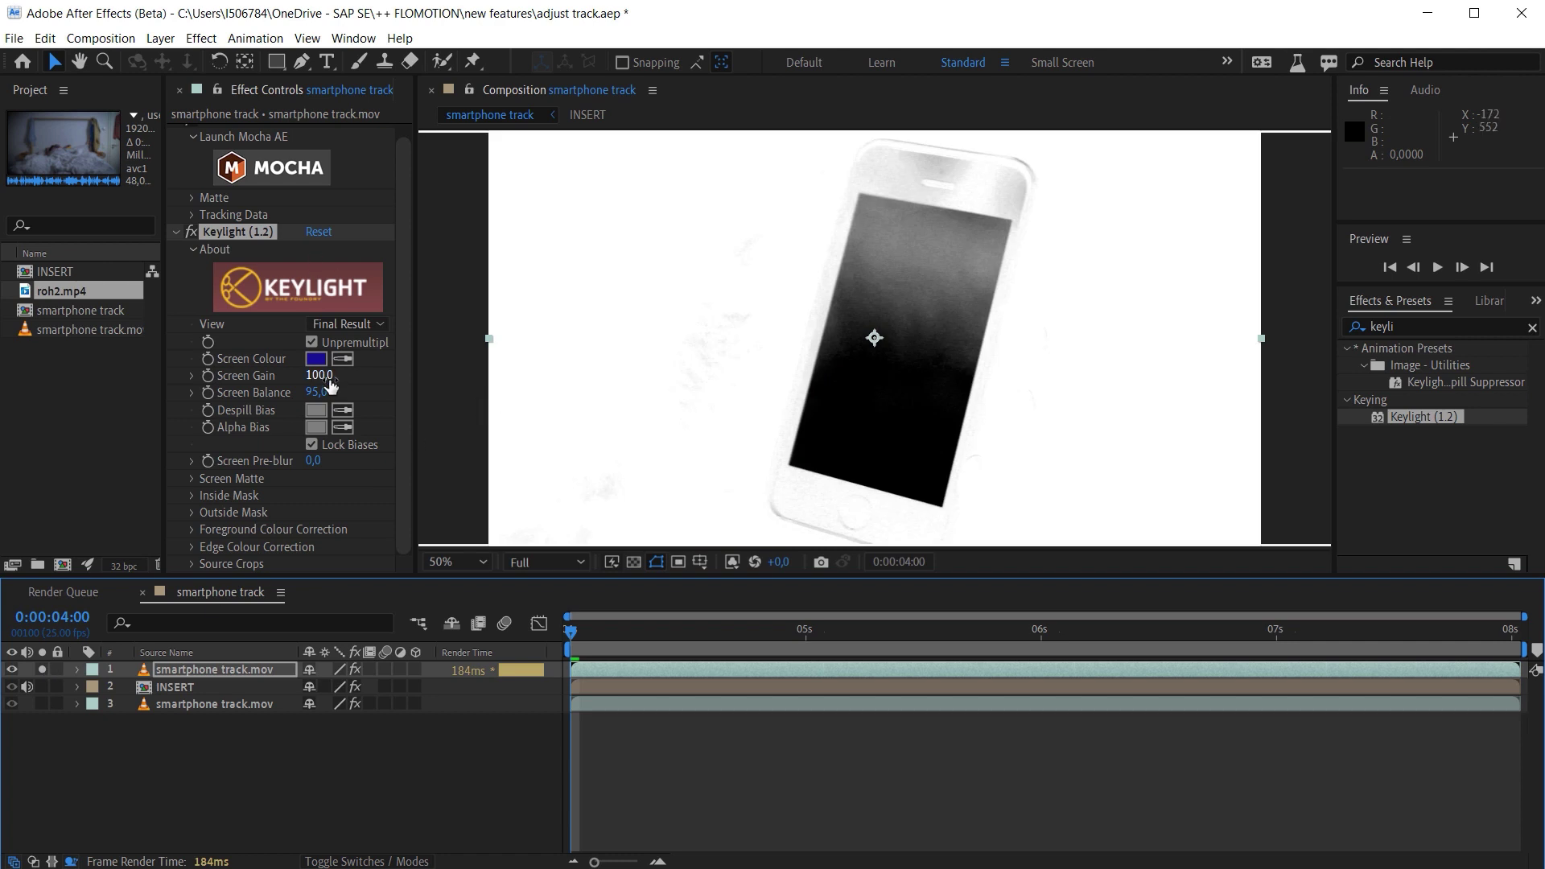
left_click_drag(330, 383, 340, 391)
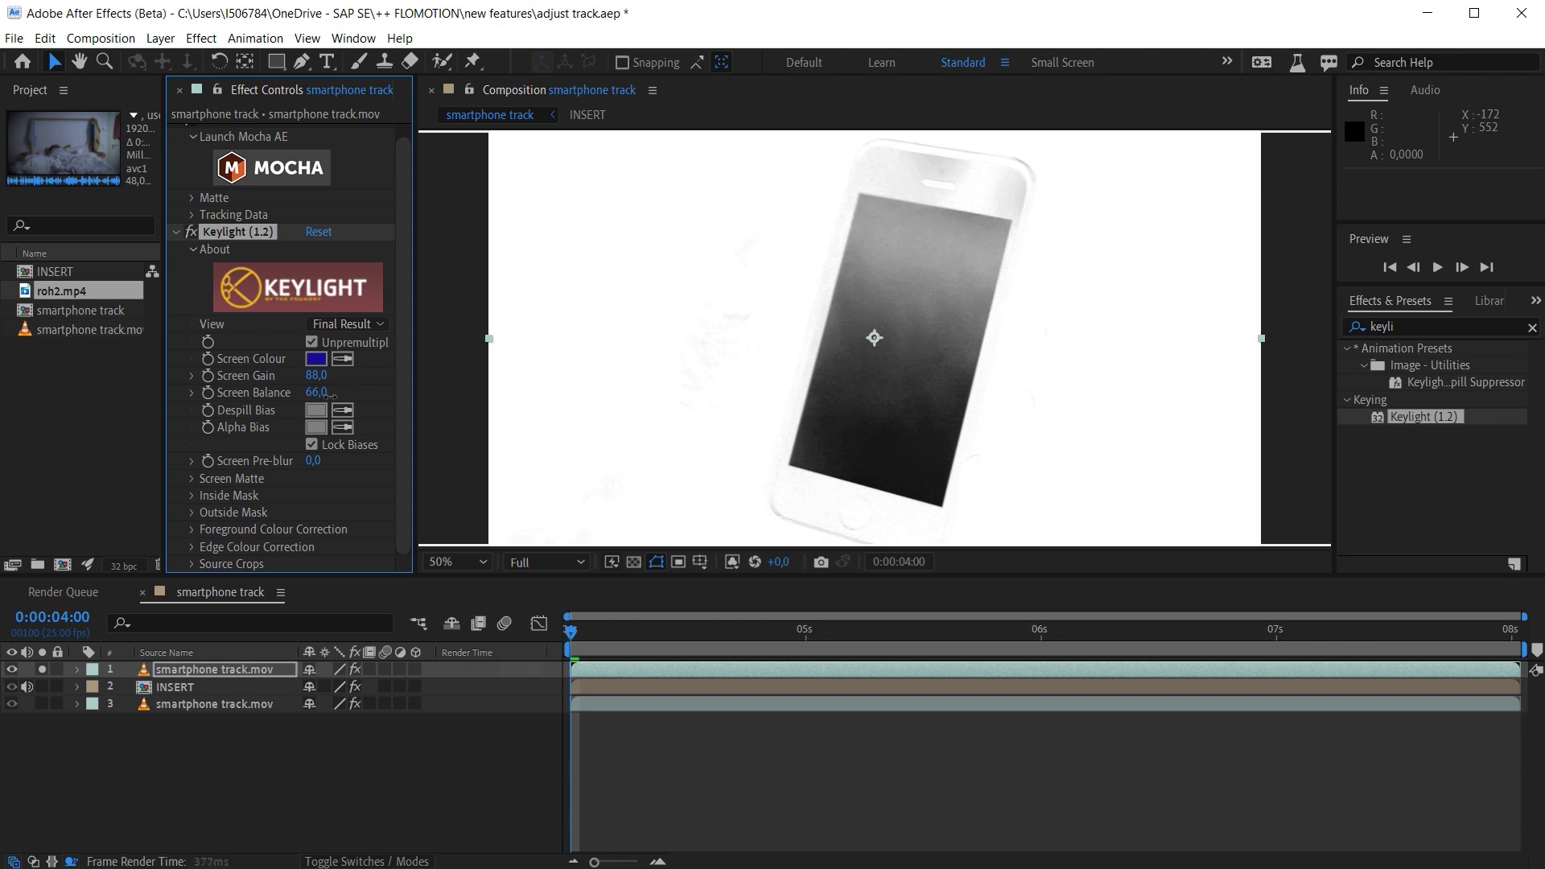
left_click_drag(268, 394, 342, 378)
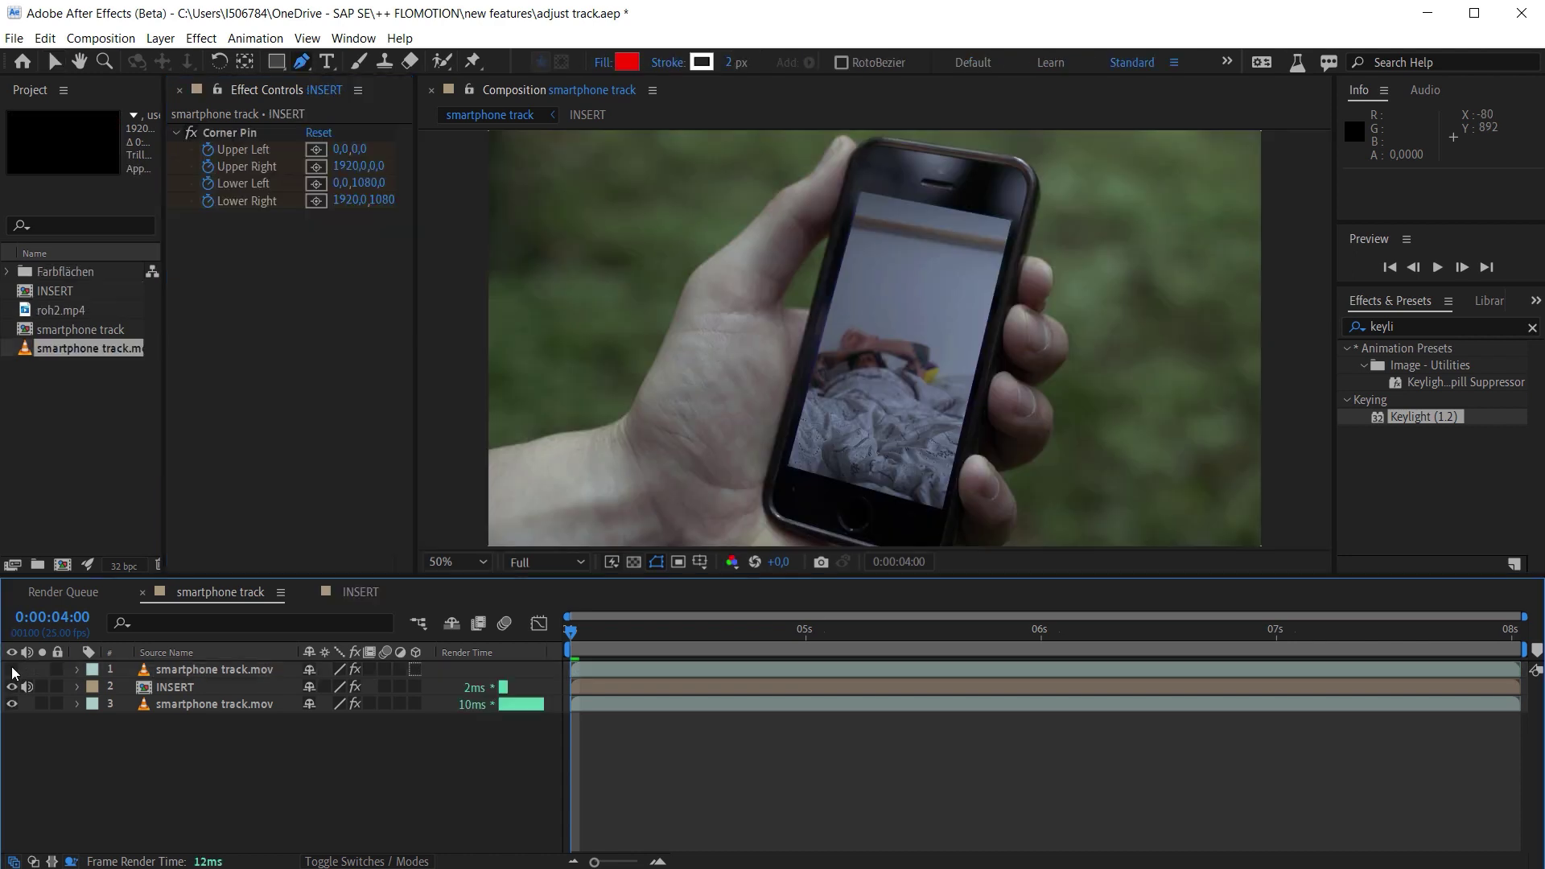
Toggle the keyed phone layer's visibility to compare, then play a preview
left_click(12, 669)
left_click(12, 670)
left_click(12, 670)
key("space")
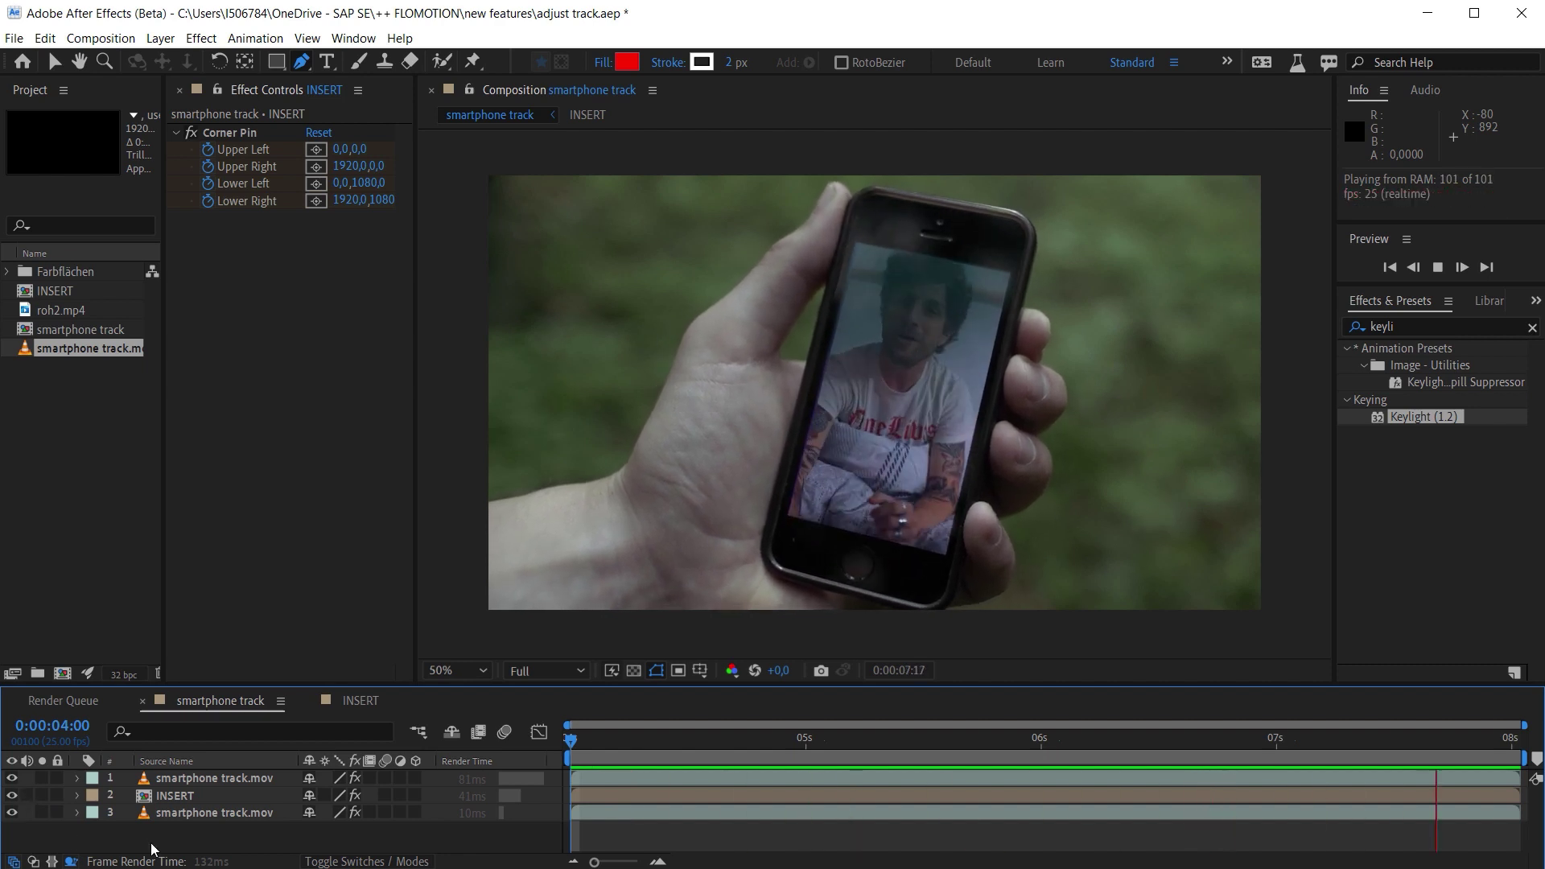
Stop the RAM preview at 0:00:07:11
left_click(1382, 744)
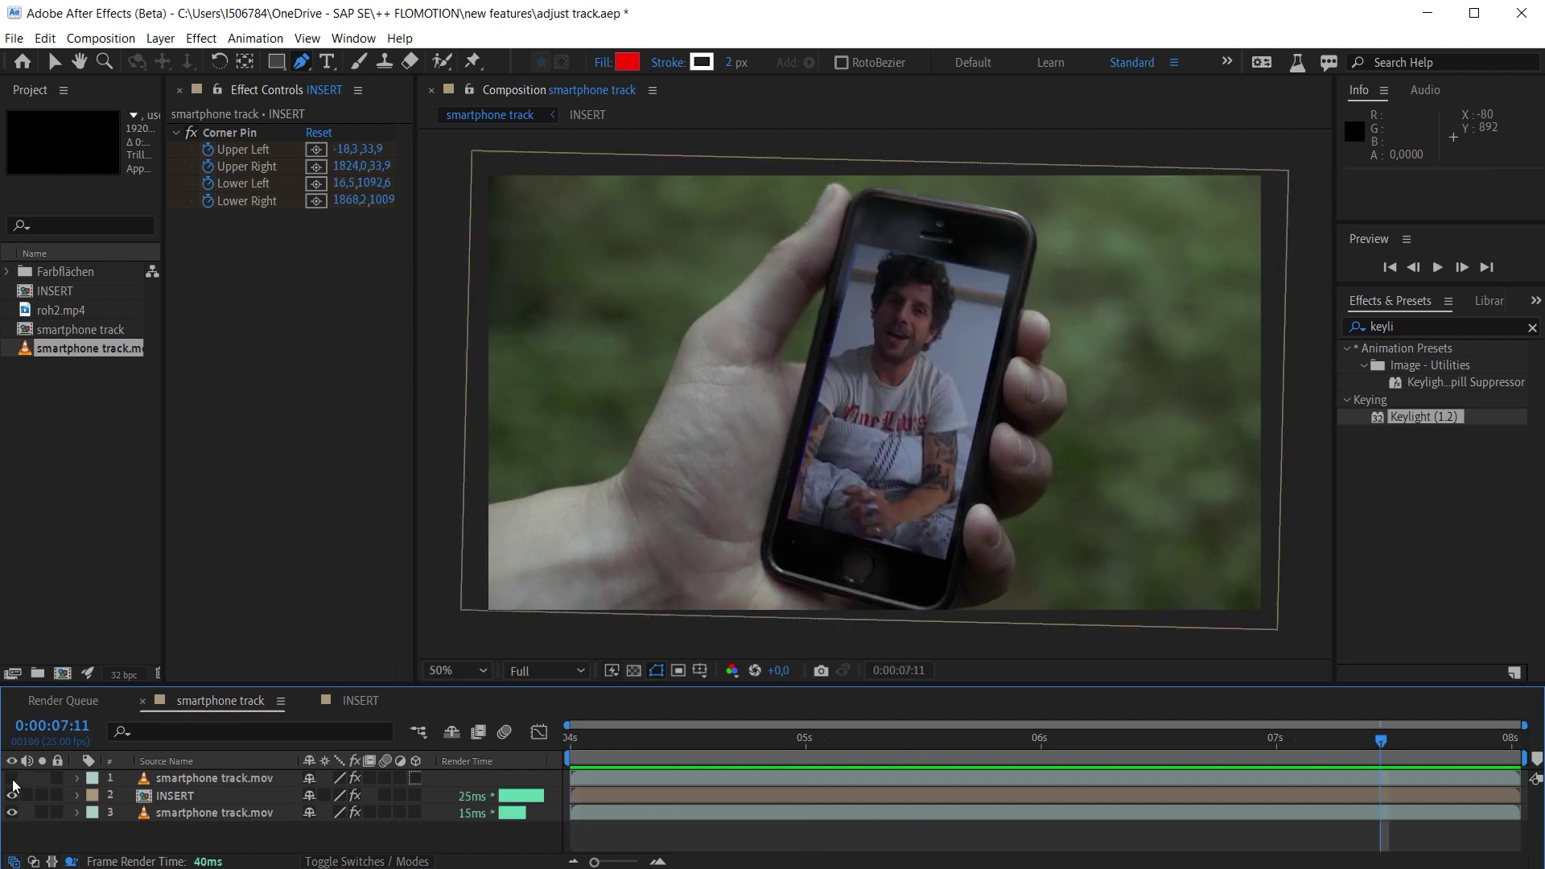